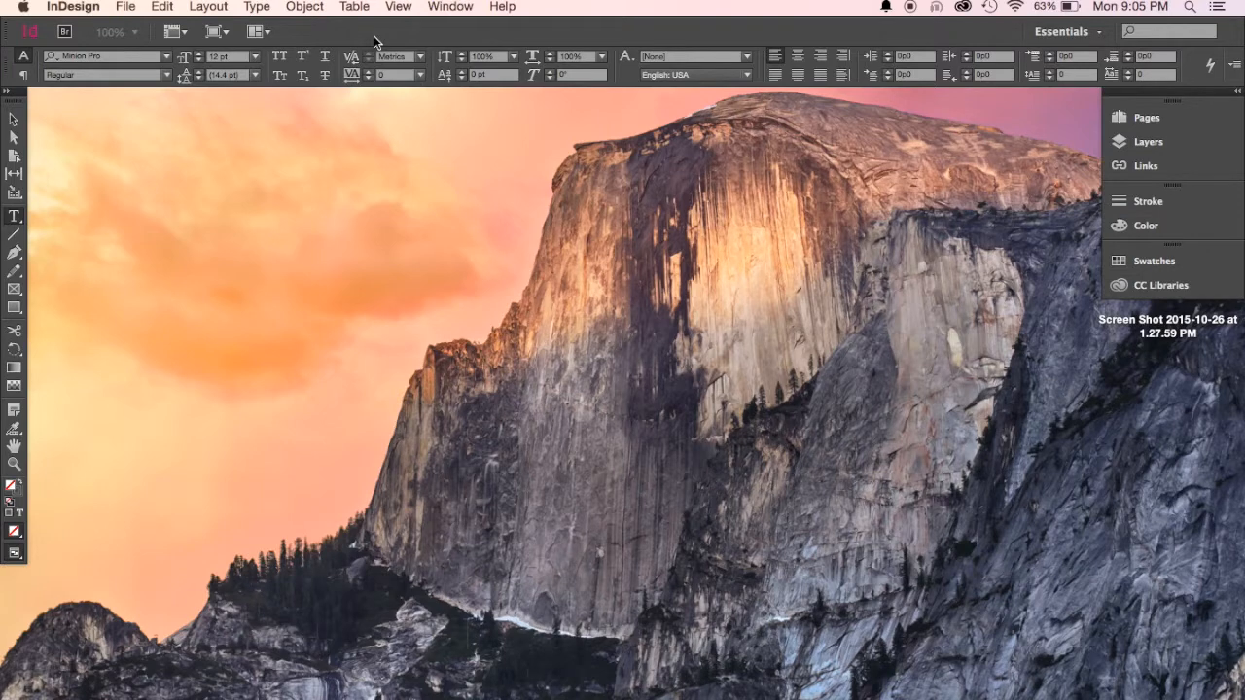
# Create a new Letter-size print document with 3 facing pages, one column and 3p0 margins.
pyautogui.click(129, 5)
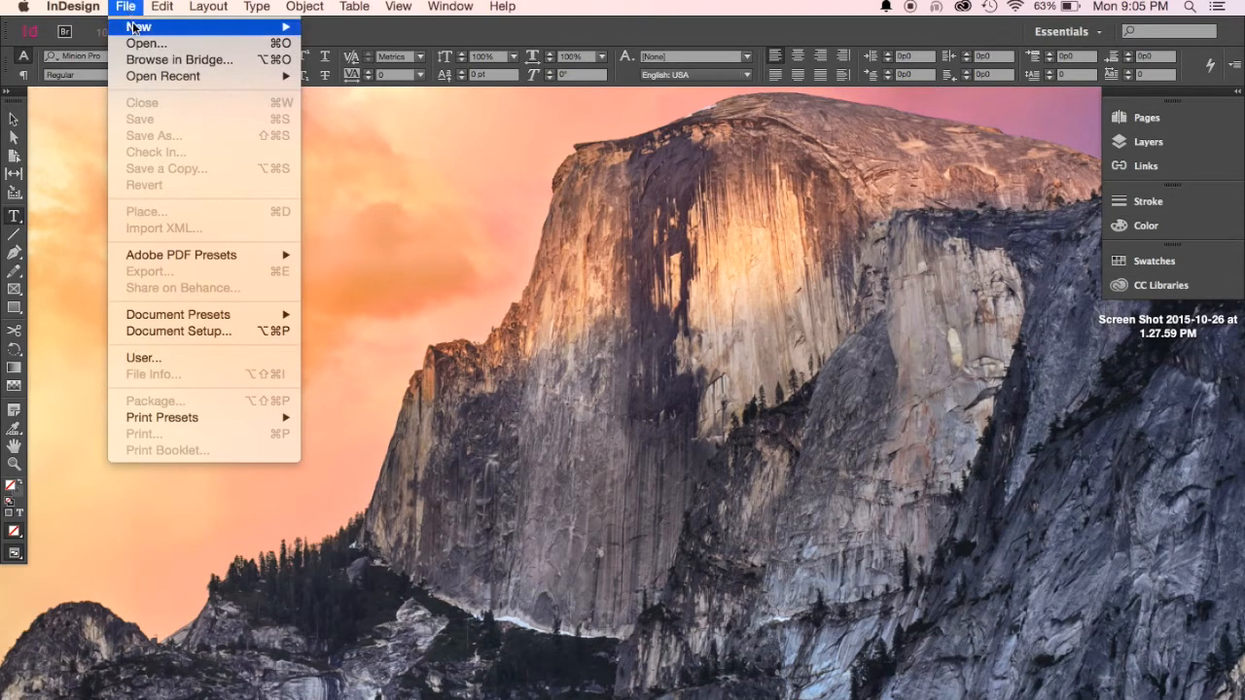
pyautogui.moveTo(137, 27)
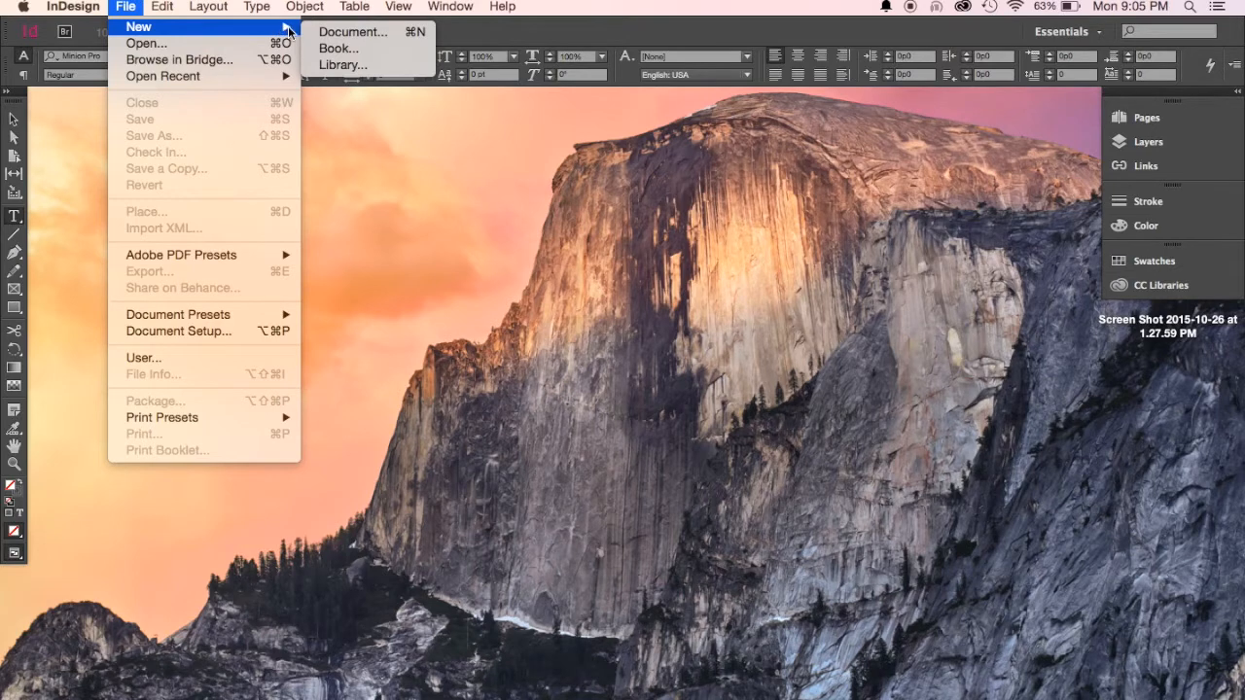
pyautogui.click(368, 36)
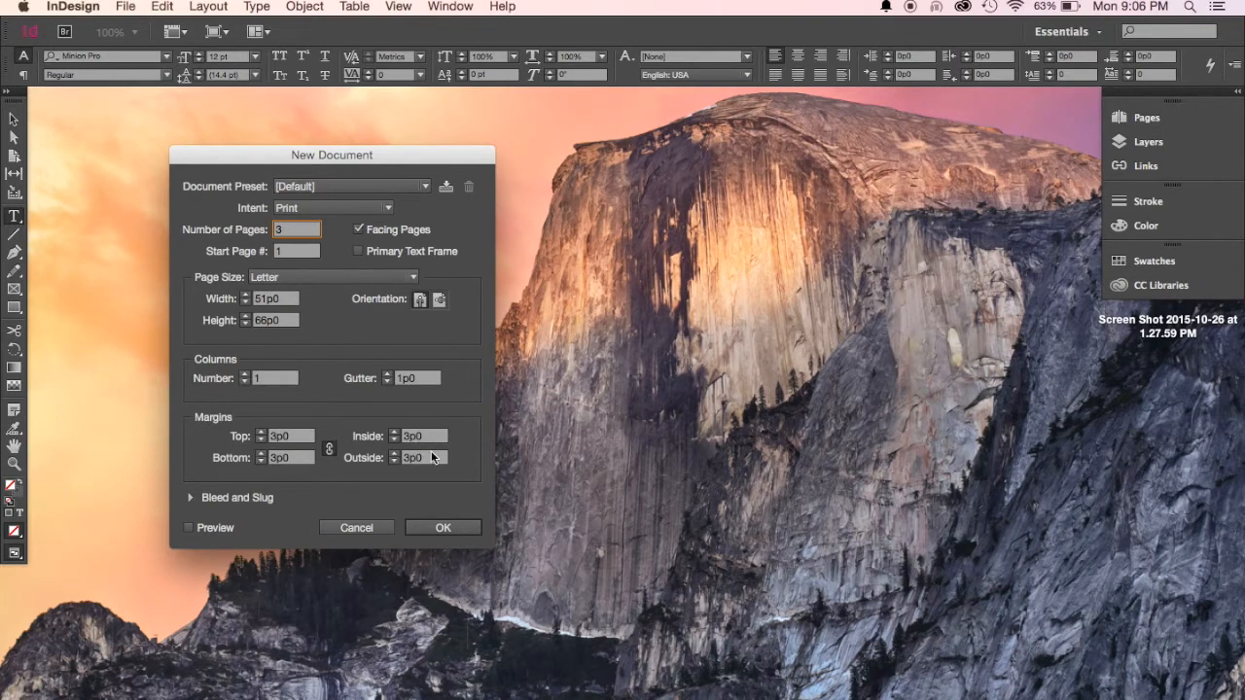
pyautogui.click(436, 529)
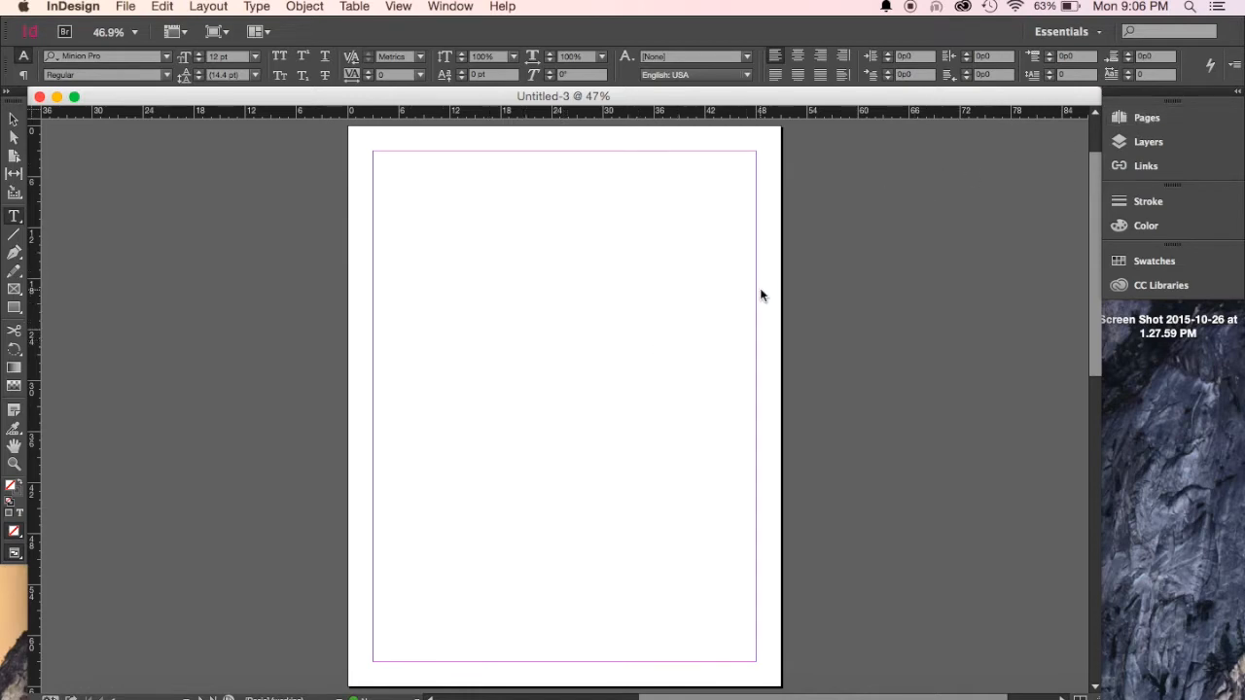
# Show the document's pages and add two new pages.
pyautogui.click(1140, 120)
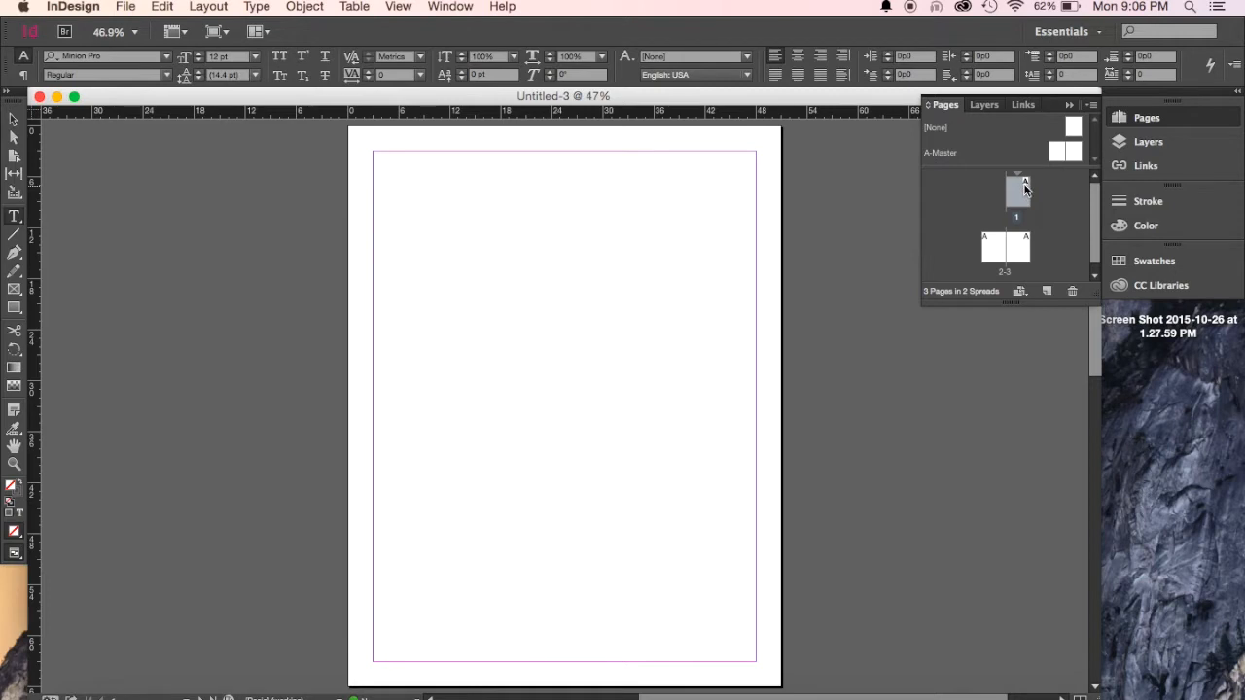
pyautogui.click(1047, 294)
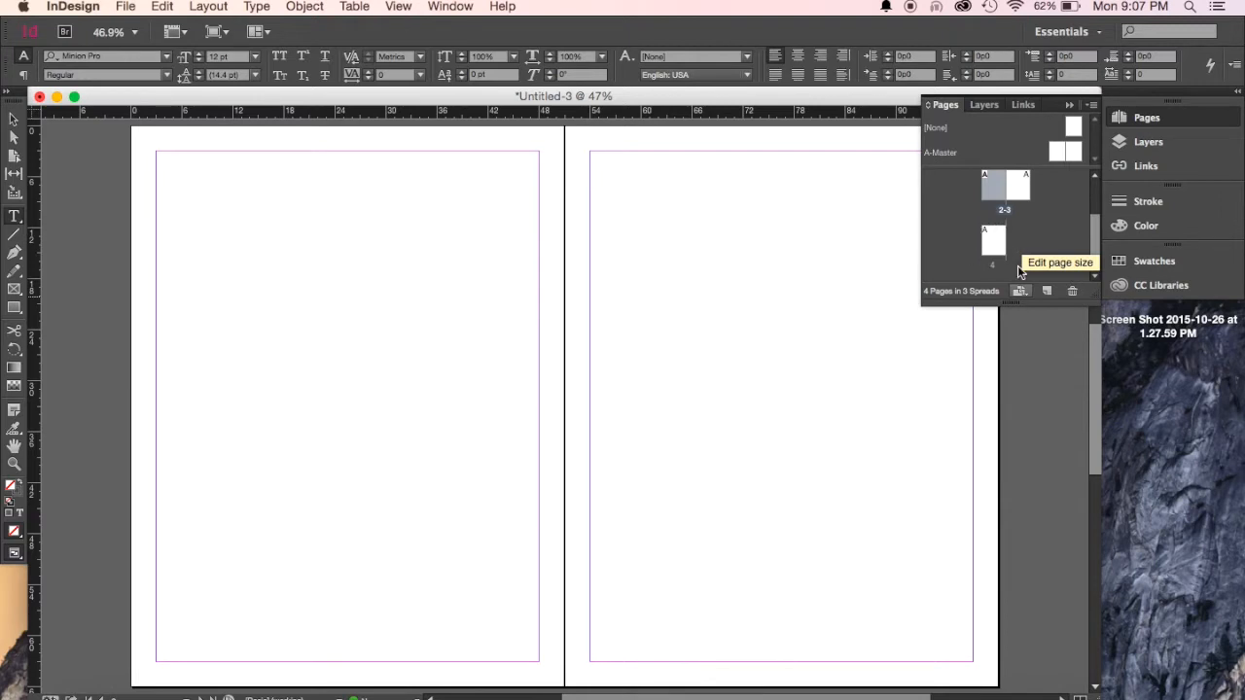
pyautogui.click(1048, 294)
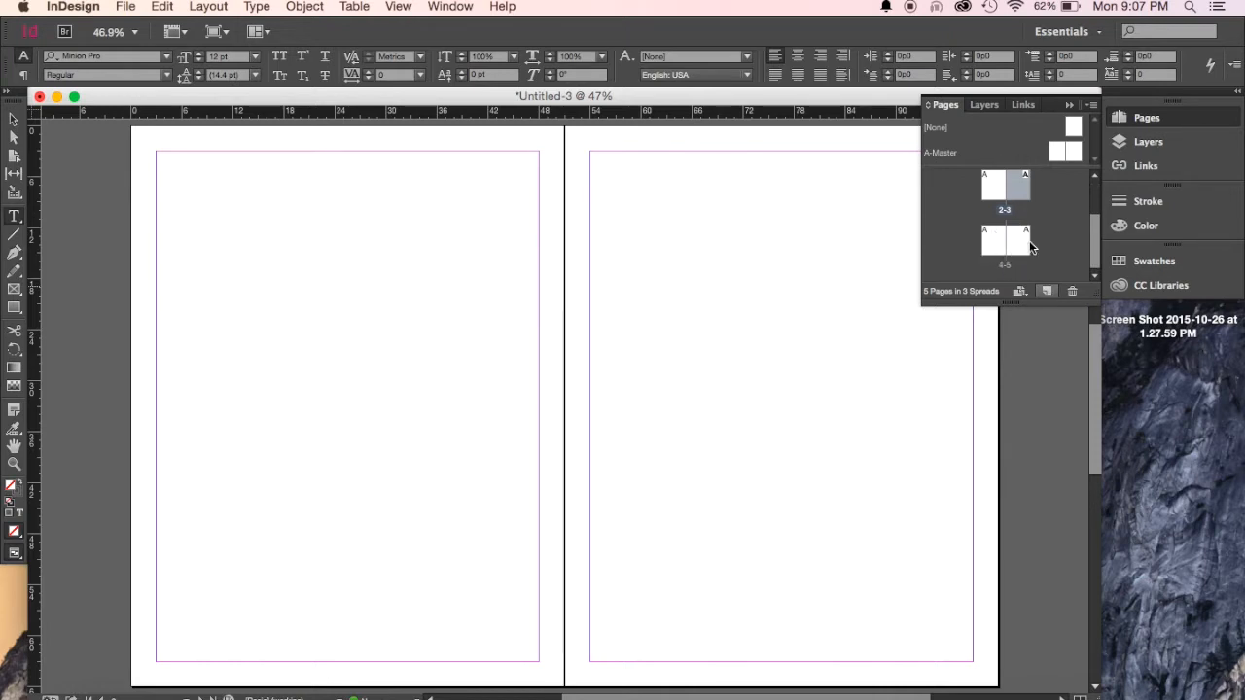
# Delete the spread of pages 4-5.
pyautogui.click(1025, 243)
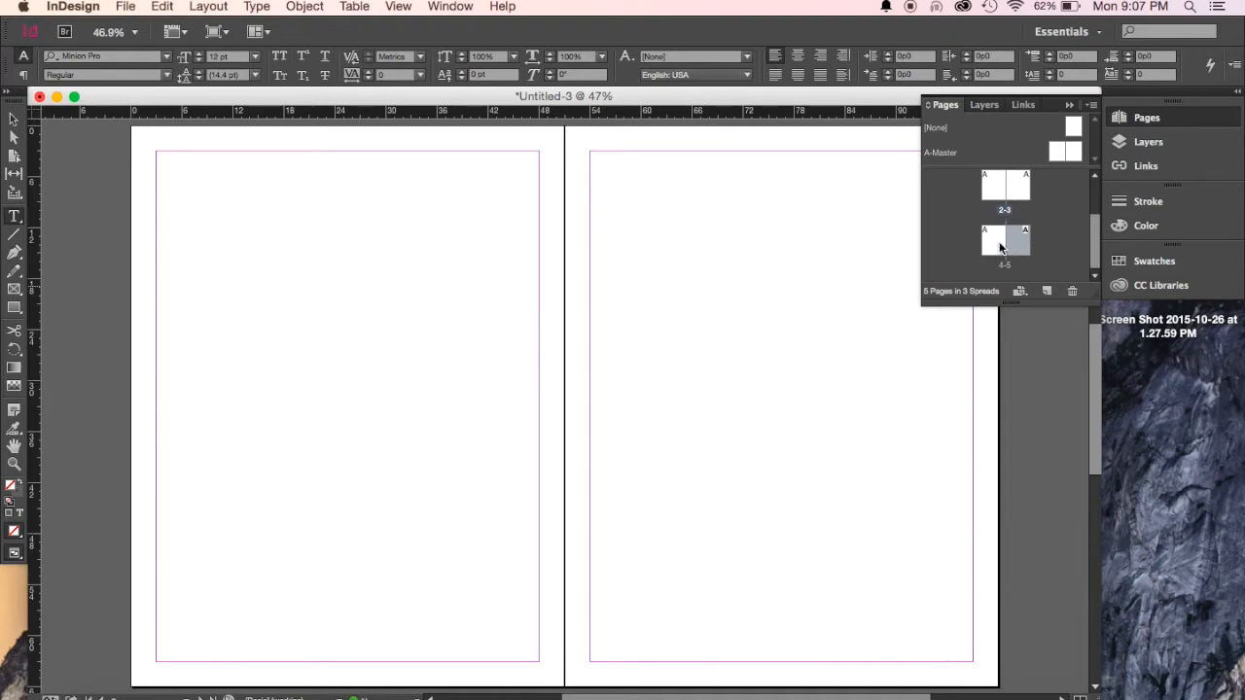
pyautogui.keyDown('shift'); pyautogui.click(1000, 247); pyautogui.keyUp('shift')
pyautogui.click(1073, 294)
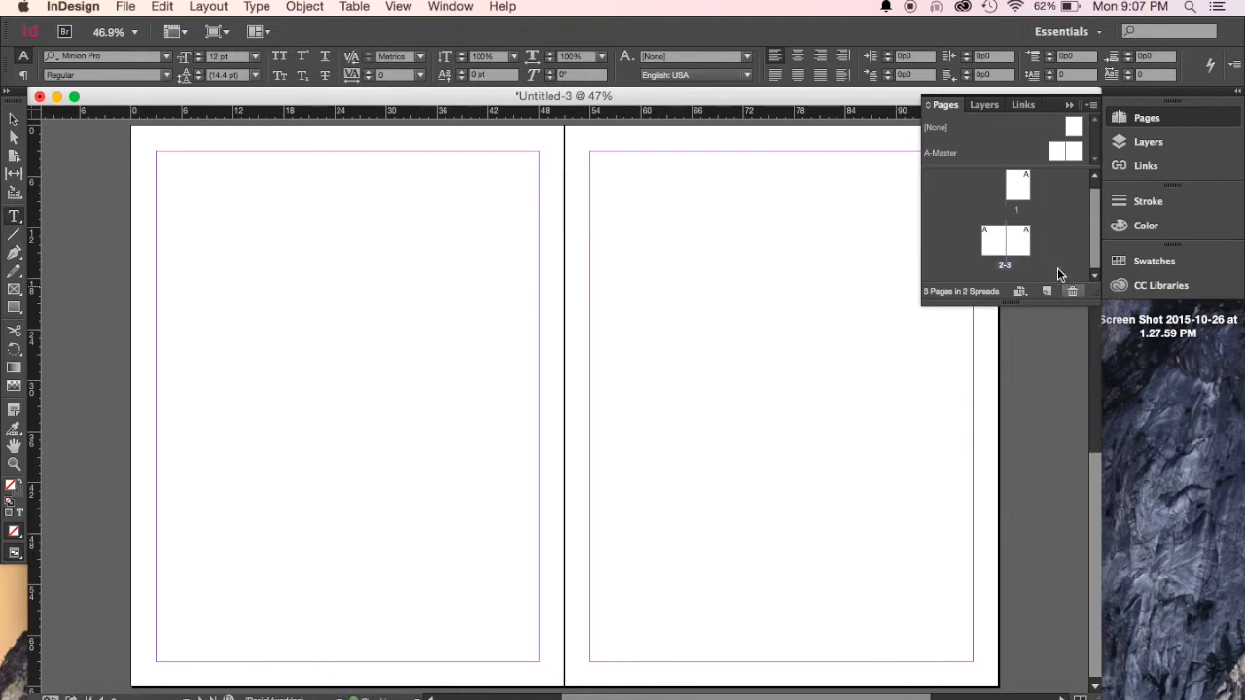
# Draw a rectangular image frame about 45p0 by 28p3 on page 1, spanning the margins from the upper-left margin corner.
pyautogui.scroll(1, 1034, 248)
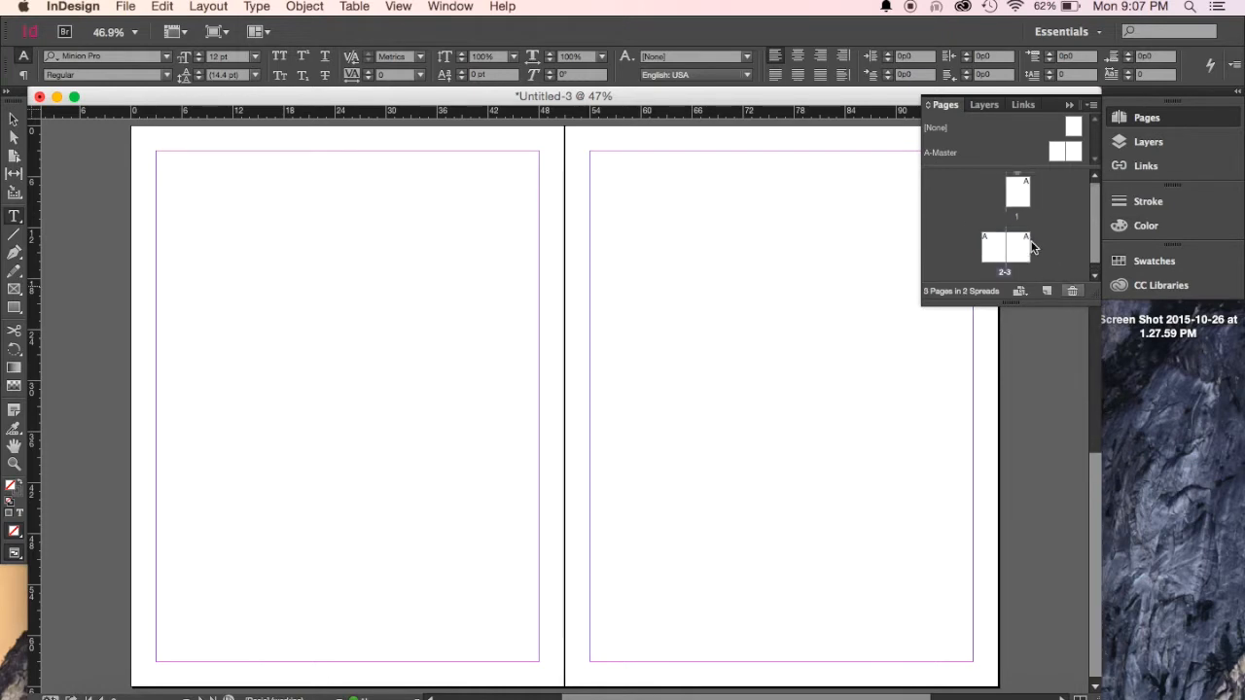
pyautogui.click(1017, 195)
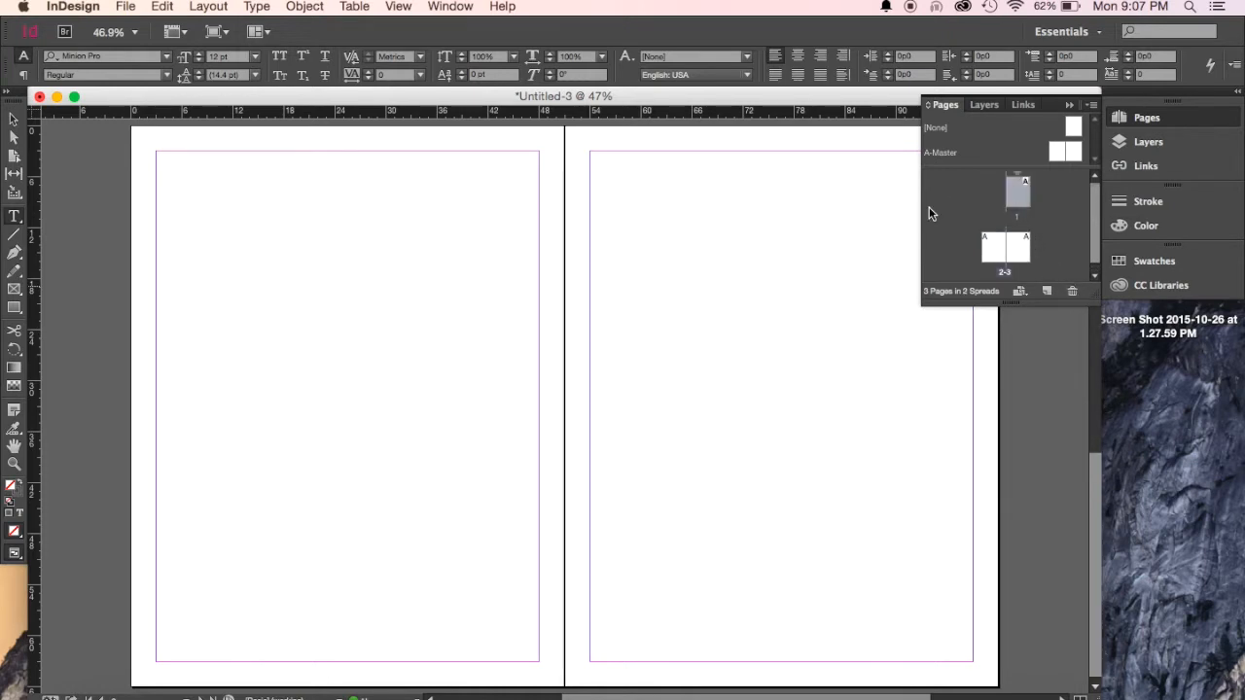
pyautogui.scroll(10, 684, 431)
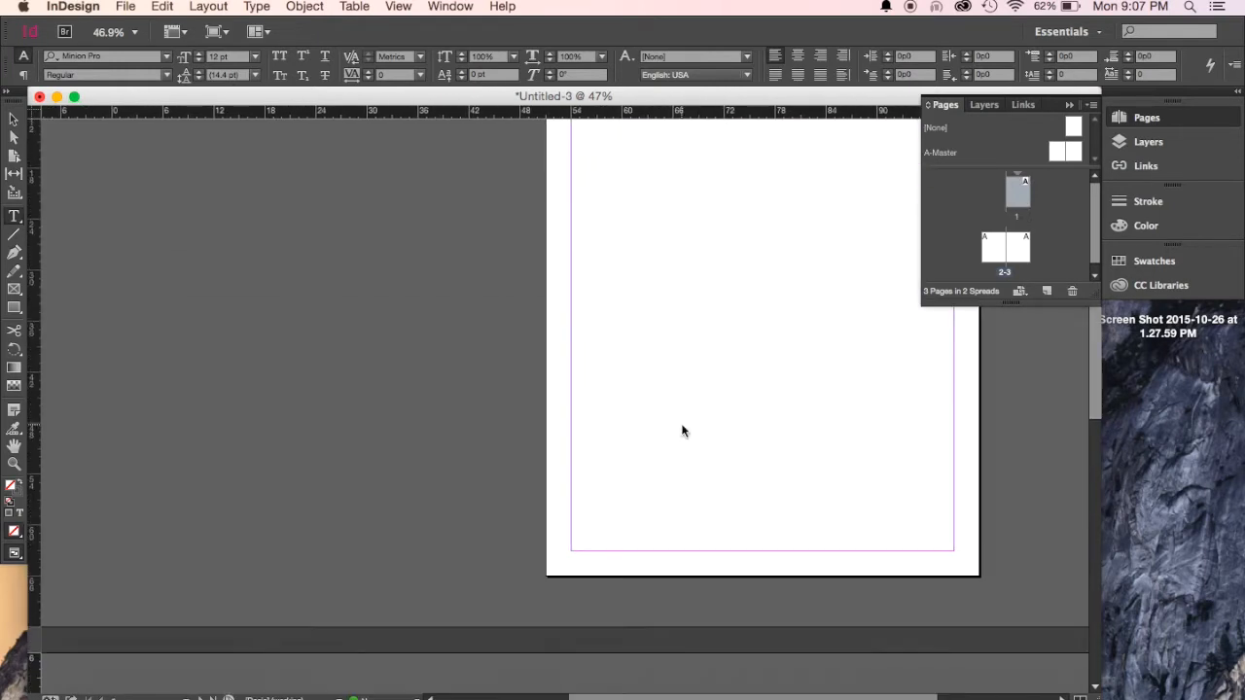
pyautogui.scroll(-3, 684, 432)
pyautogui.hscroll(2, 683, 432)
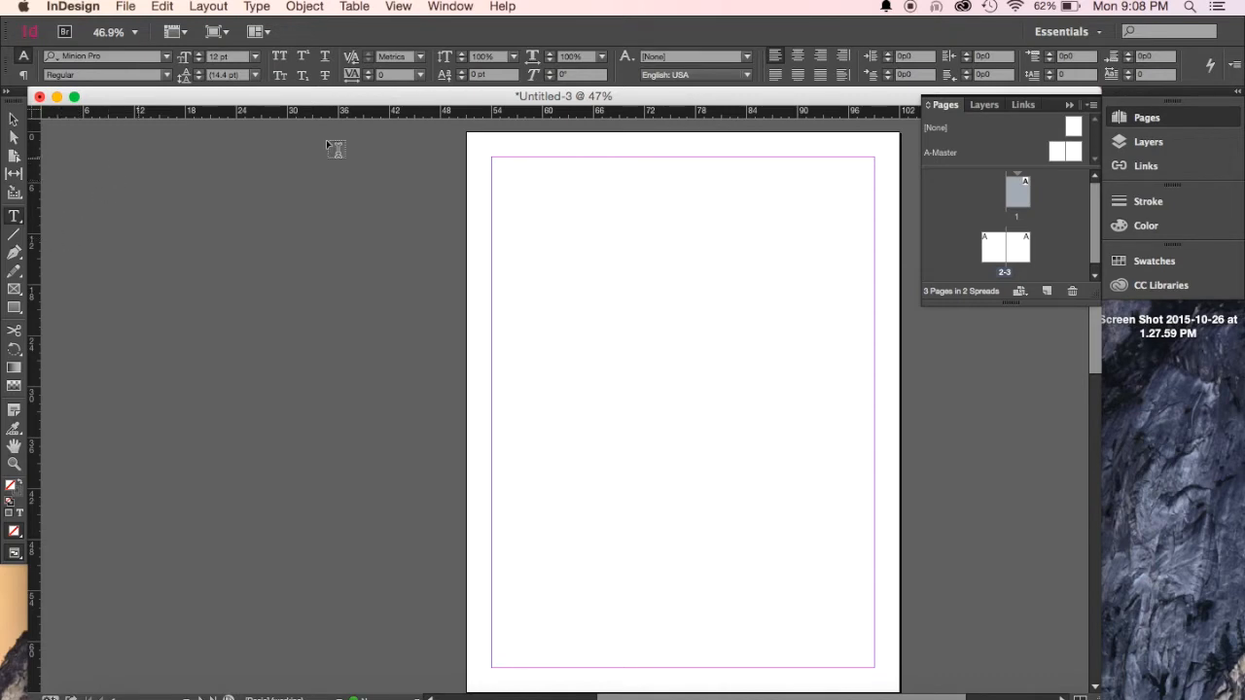
pyautogui.click(15, 223)
pyautogui.click(15, 290)
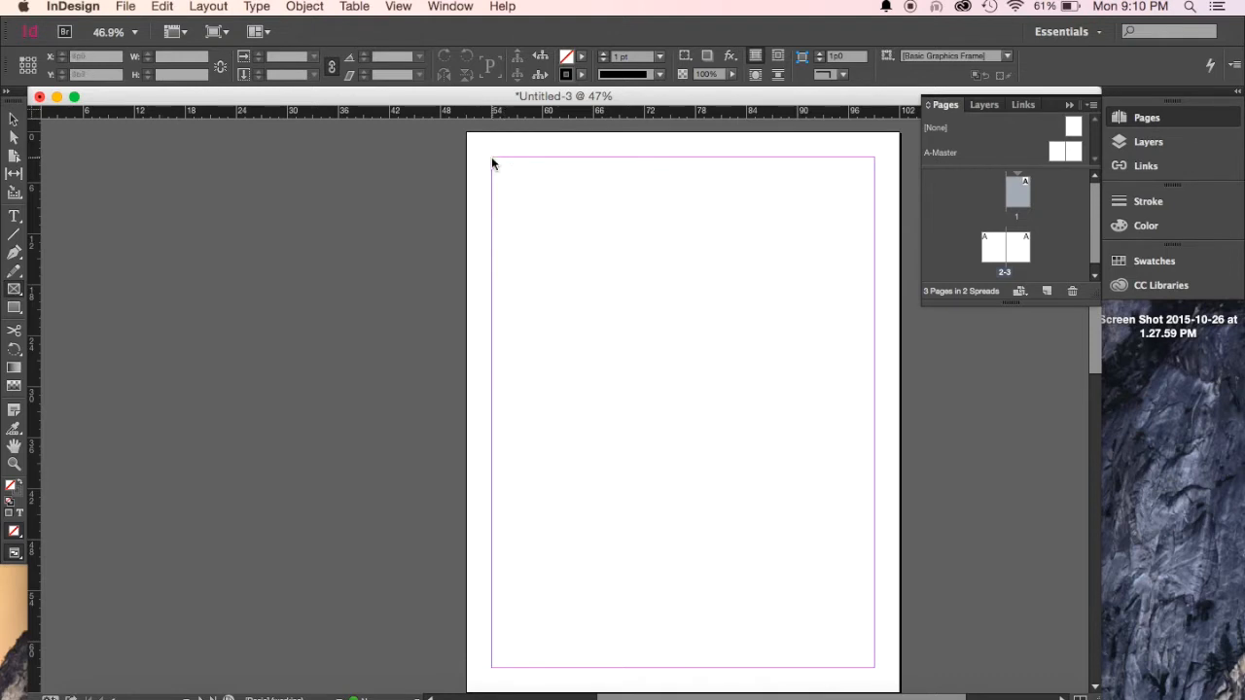
pyautogui.moveTo(493, 158); pyautogui.dragTo(873, 399)
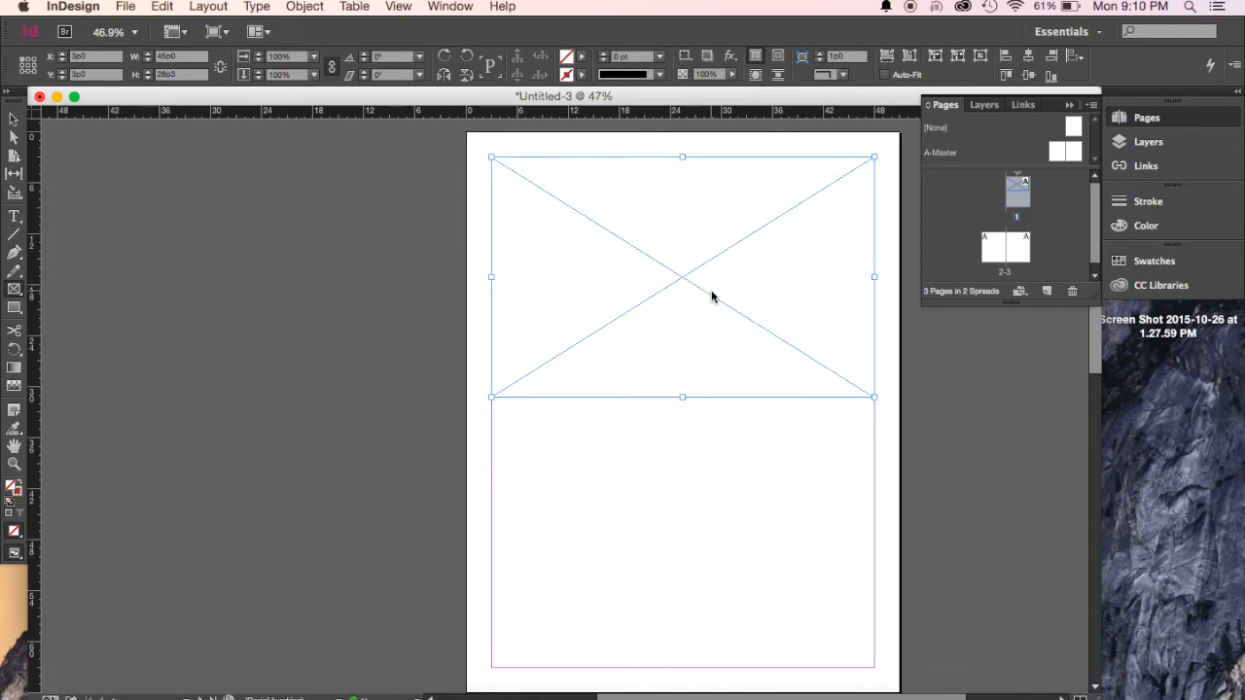
# Find the image "Profile Pic.png" by searching for "profile" and place it in the frame.
pyautogui.click(128, 12)
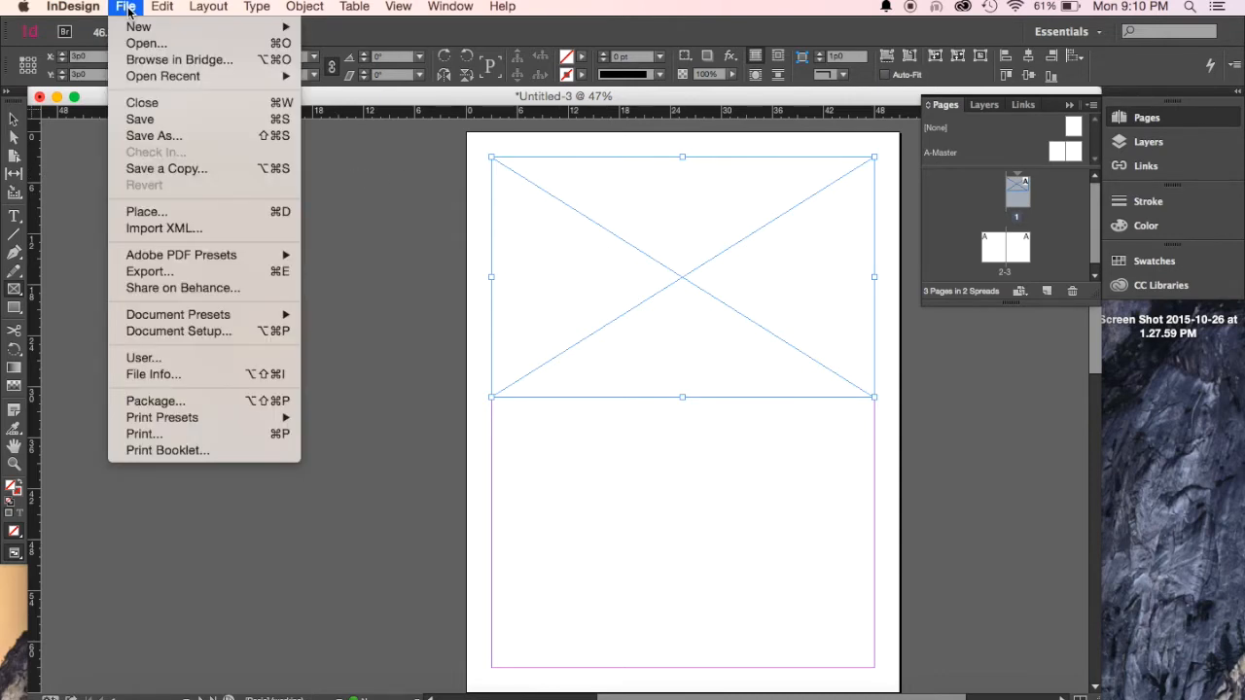
pyautogui.click(145, 213)
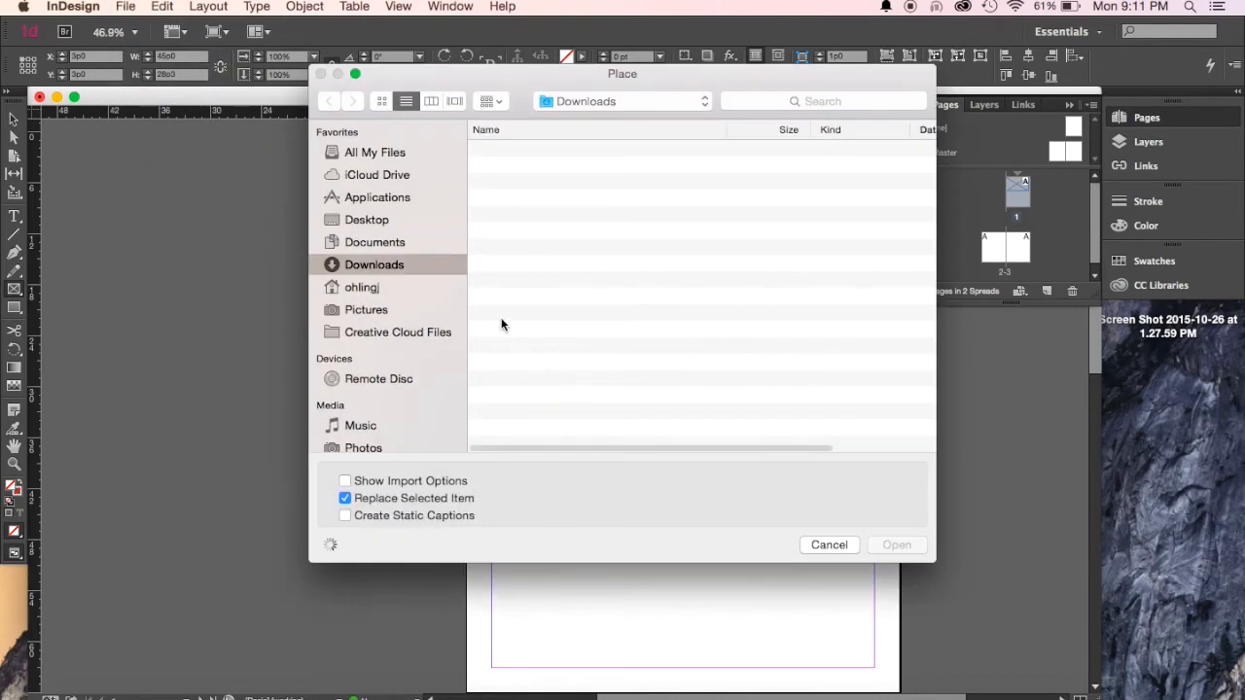
pyautogui.scroll(-2, 596, 309)
pyautogui.scroll(-10, 595, 309)
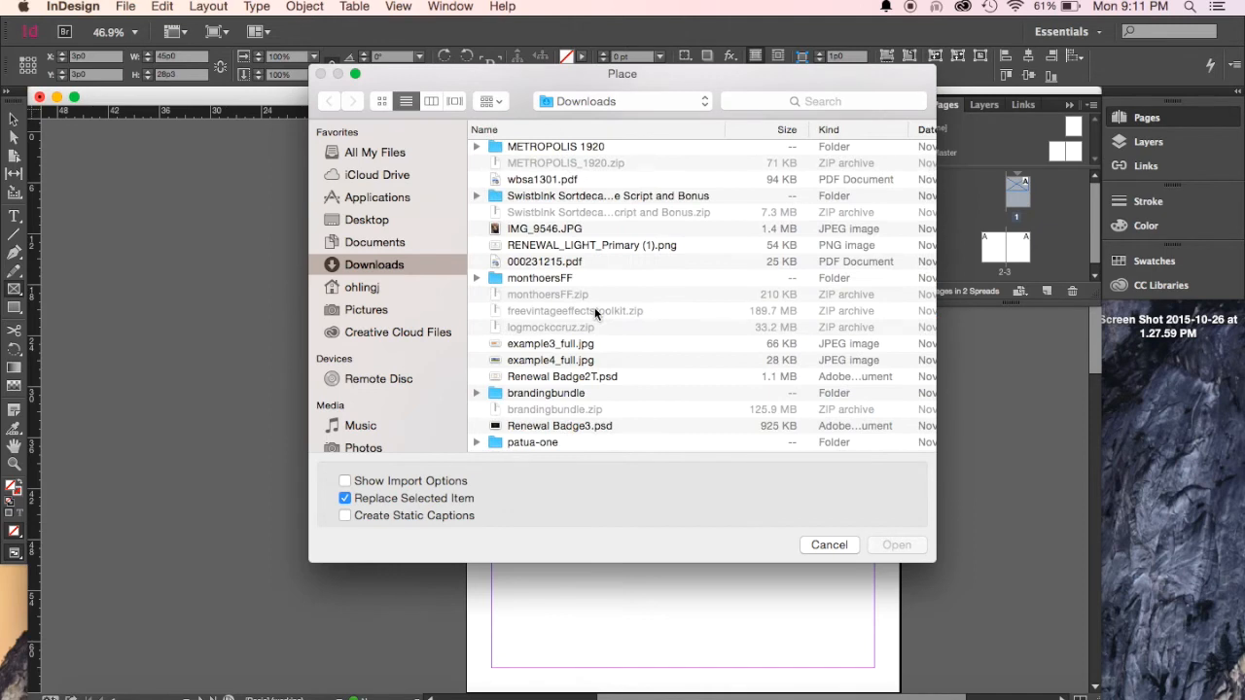
pyautogui.click(813, 102)
pyautogui.write('prof')
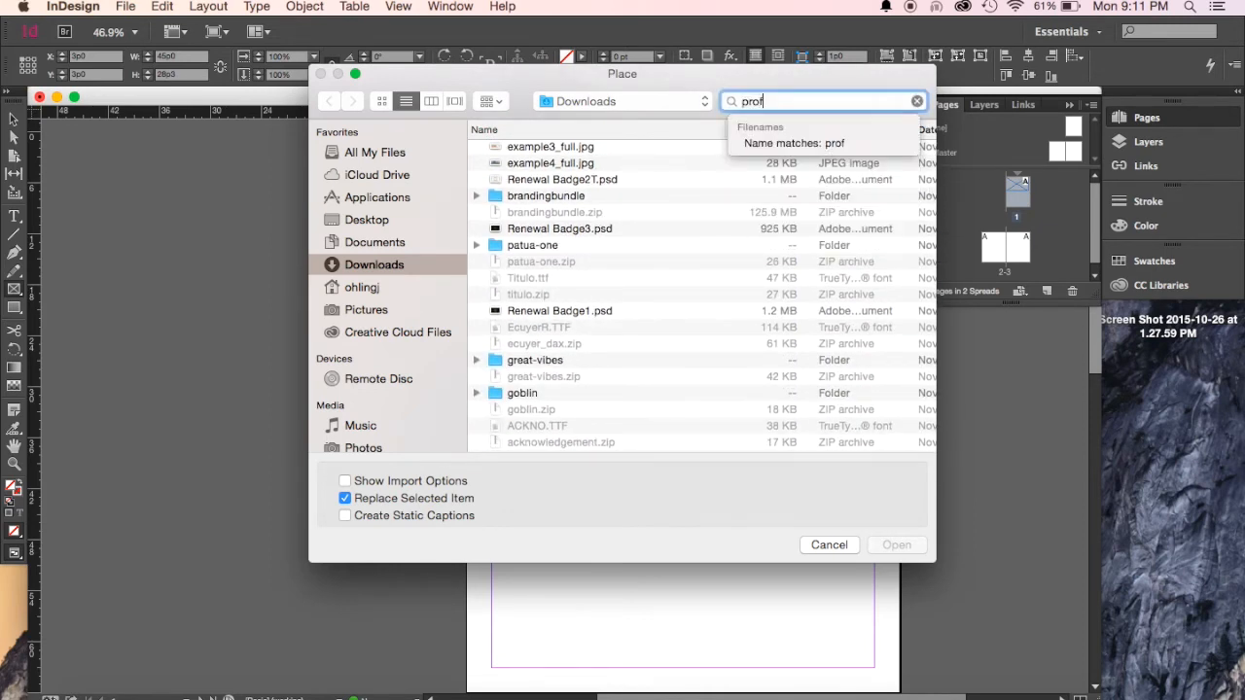
pyautogui.write('i')
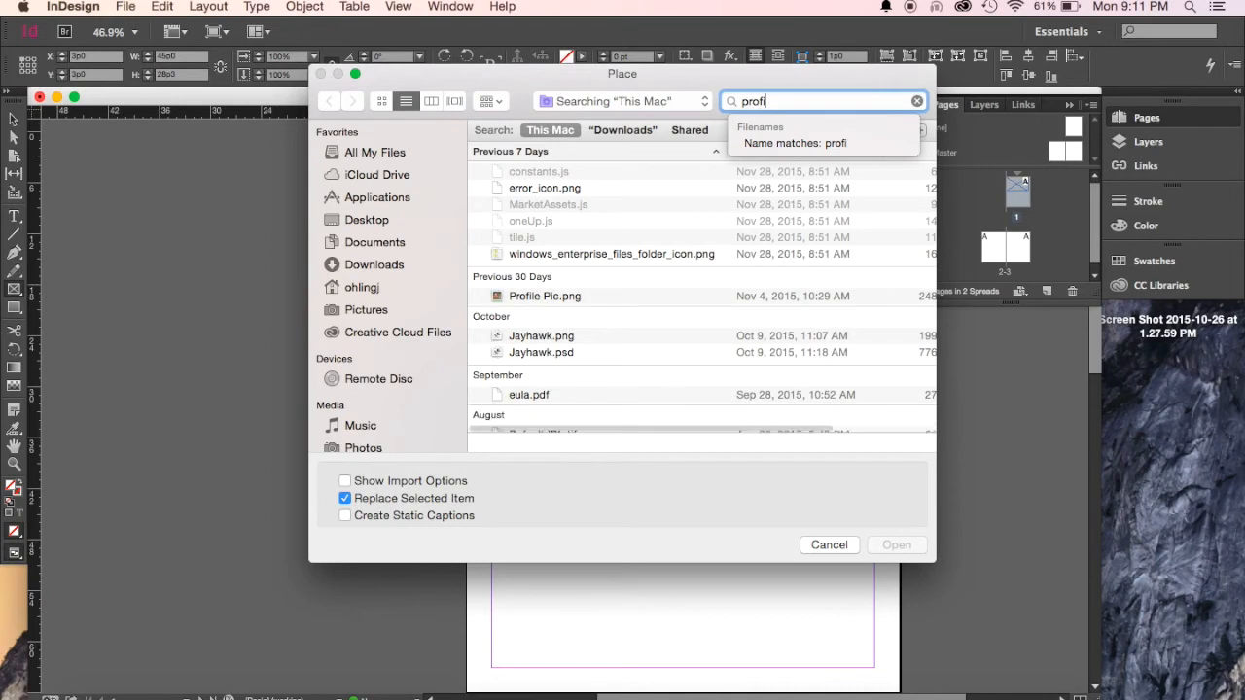
pyautogui.write('le')
pyautogui.click(561, 297)
pyautogui.click(895, 546)
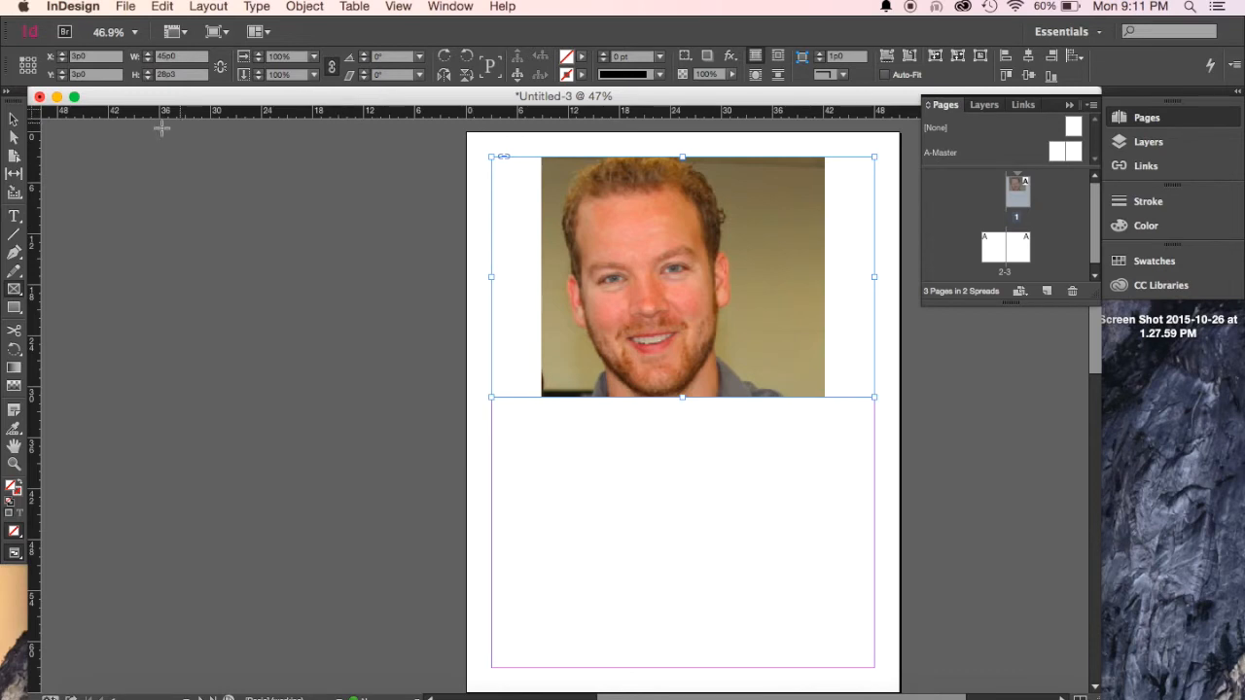
# Align the photo with the frame's upper-left corner and resize it to fill the 45p0 by 28p3 frame.
pyautogui.click(14, 117)
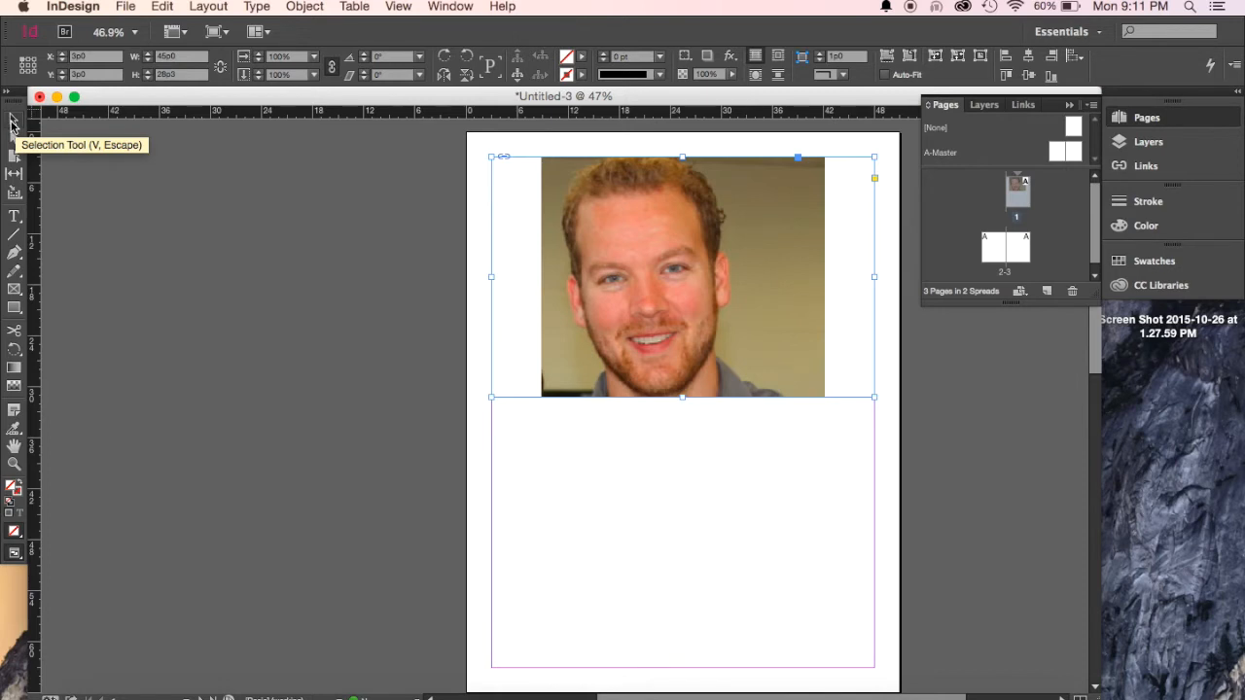
pyautogui.moveTo(519, 258)
pyautogui.mouseDown()
pyautogui.moveTo(528, 325)
pyautogui.moveTo(531, 256)
pyautogui.moveTo(520, 251)
pyautogui.mouseUp()
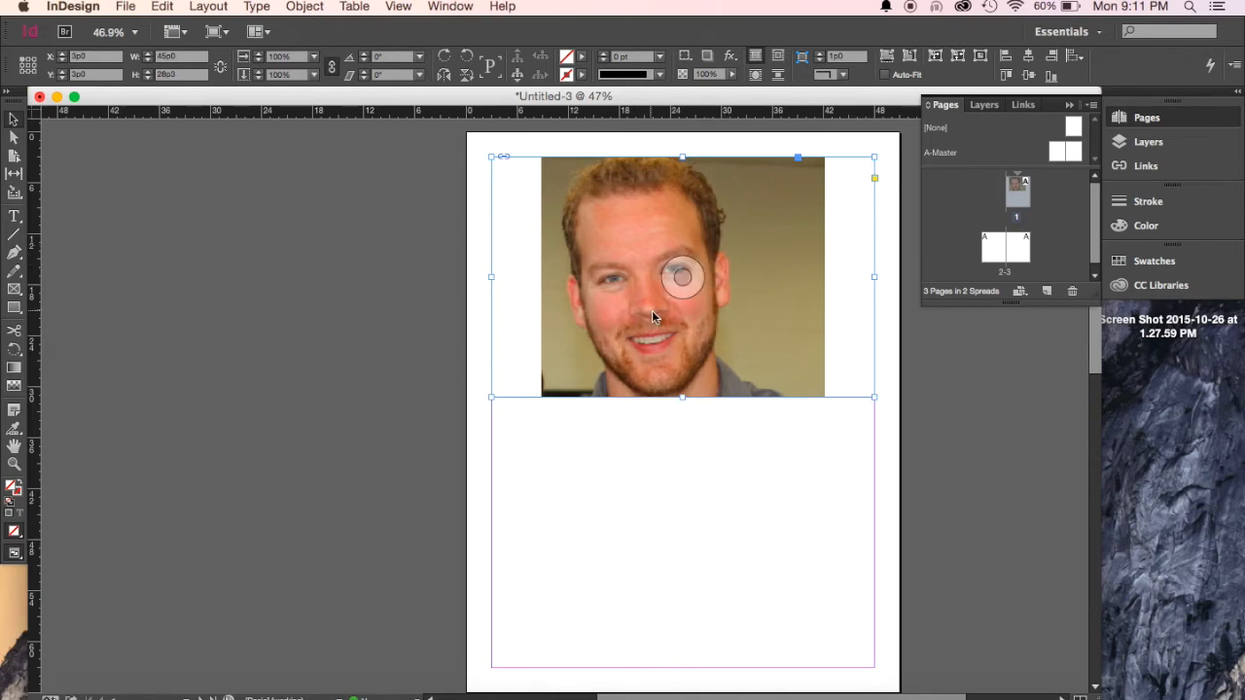
pyautogui.click(13, 141)
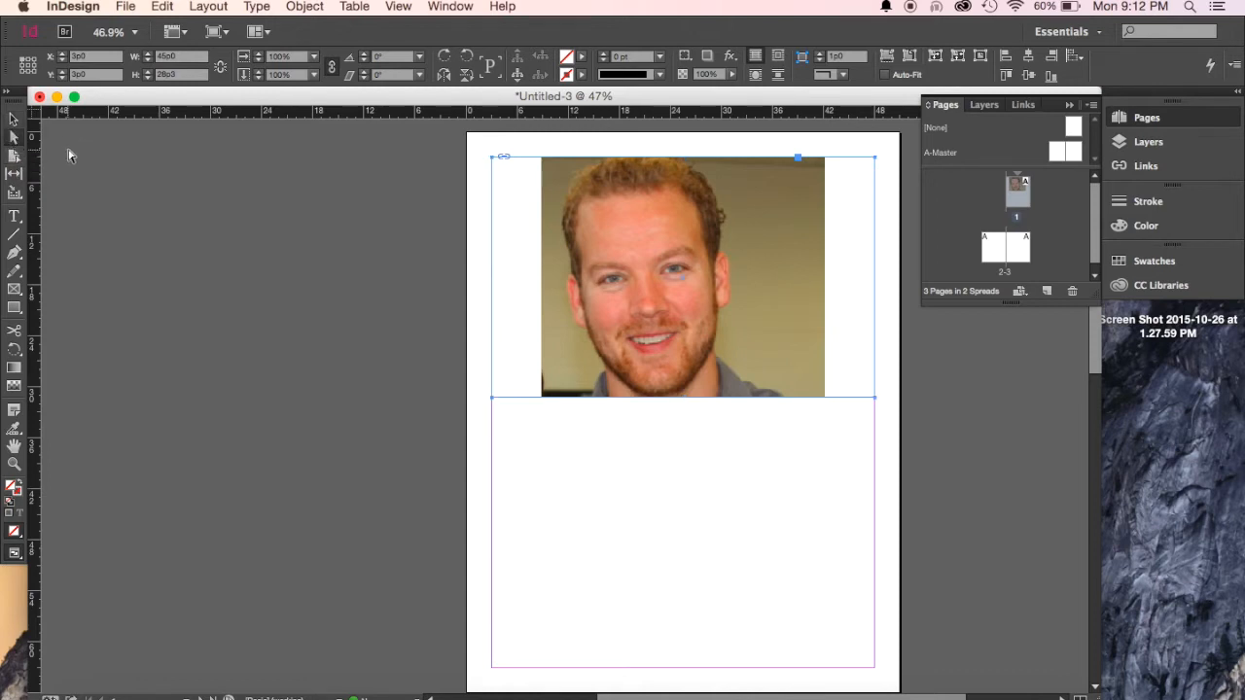
pyautogui.click(690, 278)
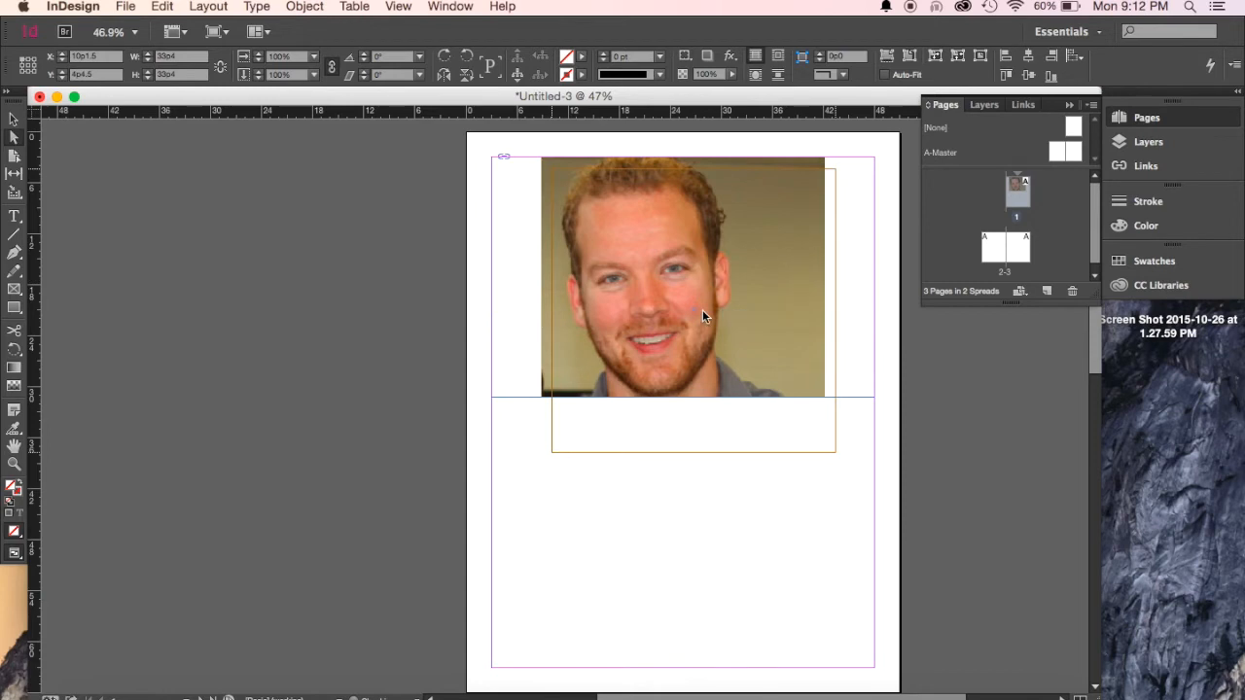
pyautogui.moveTo(702, 310)
pyautogui.mouseDown()
pyautogui.moveTo(675, 295)
pyautogui.moveTo(667, 272)
pyautogui.moveTo(687, 291)
pyautogui.mouseUp()
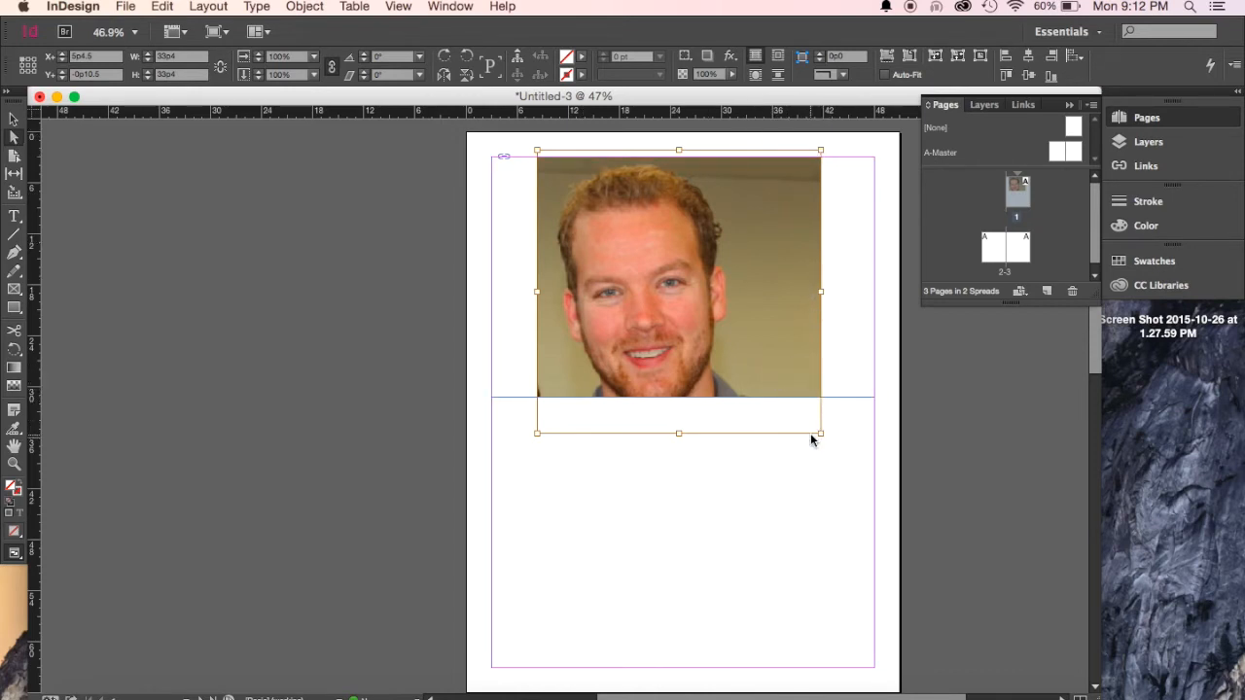
pyautogui.moveTo(737, 328); pyautogui.dragTo(697, 344)
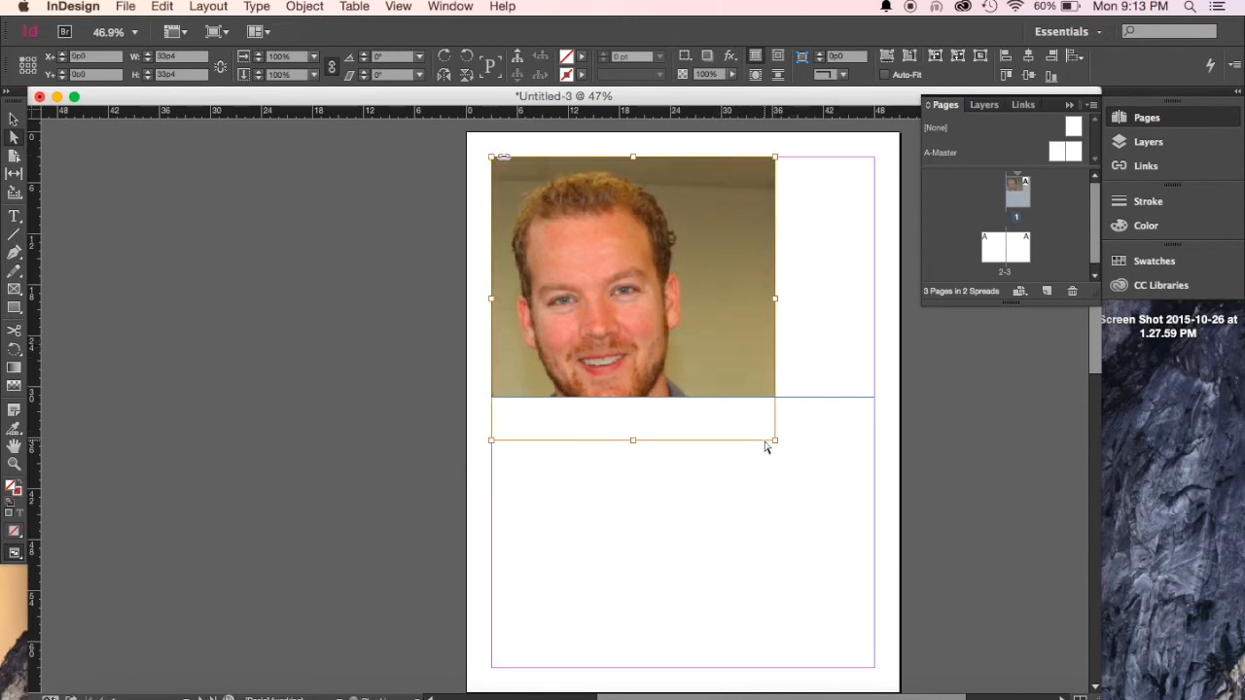
pyautogui.moveTo(777, 443); pyautogui.dragTo(874, 398)
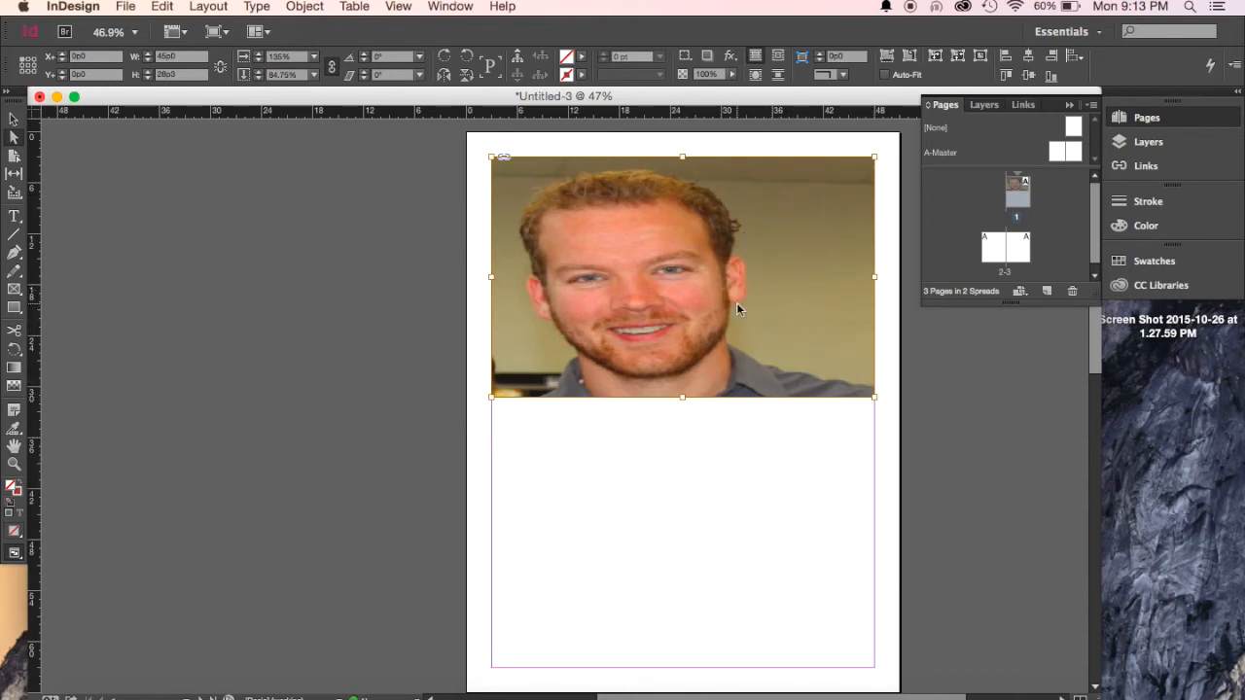
# Shift the photo sideways inside its frame and fit the content to the frame again.
pyautogui.click(14, 119)
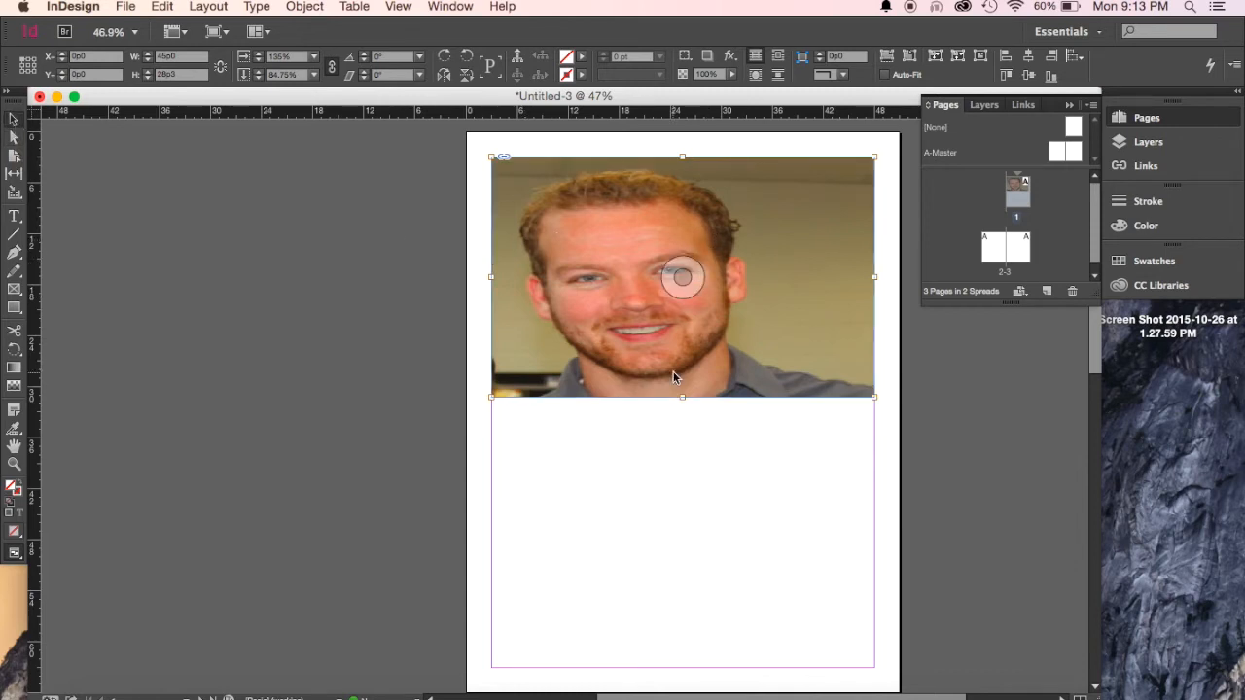
pyautogui.click(651, 461)
pyautogui.click(581, 310)
pyautogui.moveTo(581, 309)
pyautogui.mouseDown()
pyautogui.moveTo(573, 408)
pyautogui.moveTo(572, 300)
pyautogui.mouseUp()
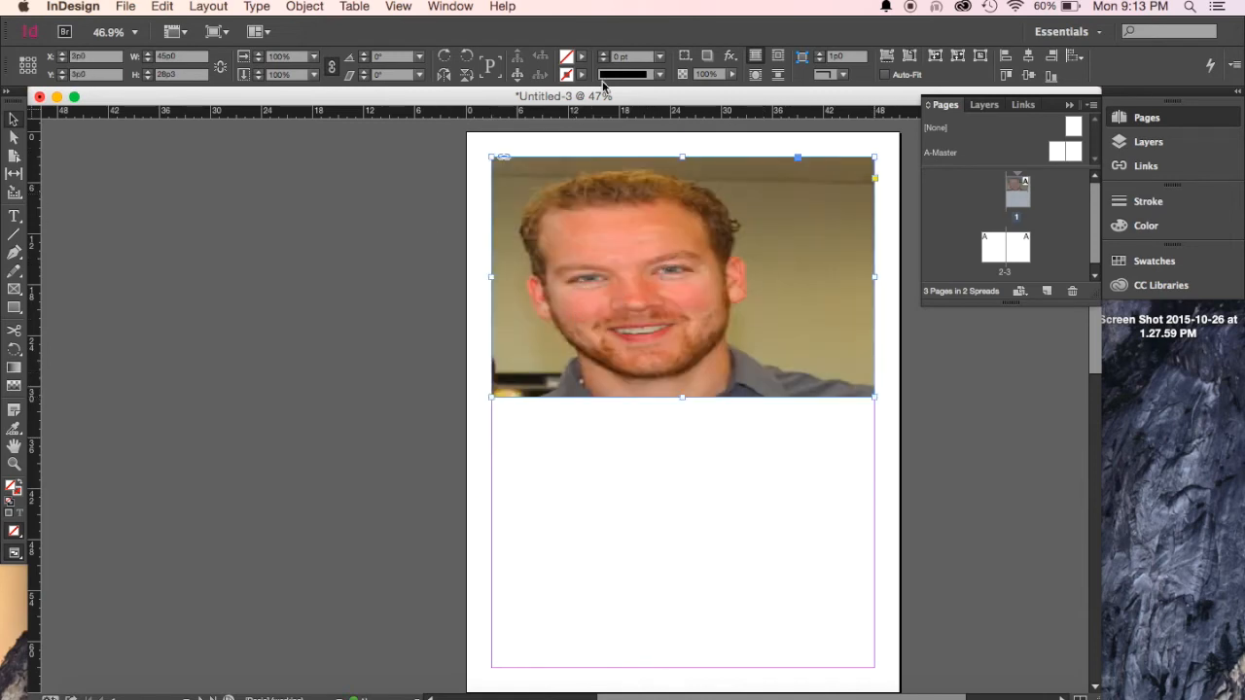
pyautogui.moveTo(682, 278); pyautogui.dragTo(650, 282)
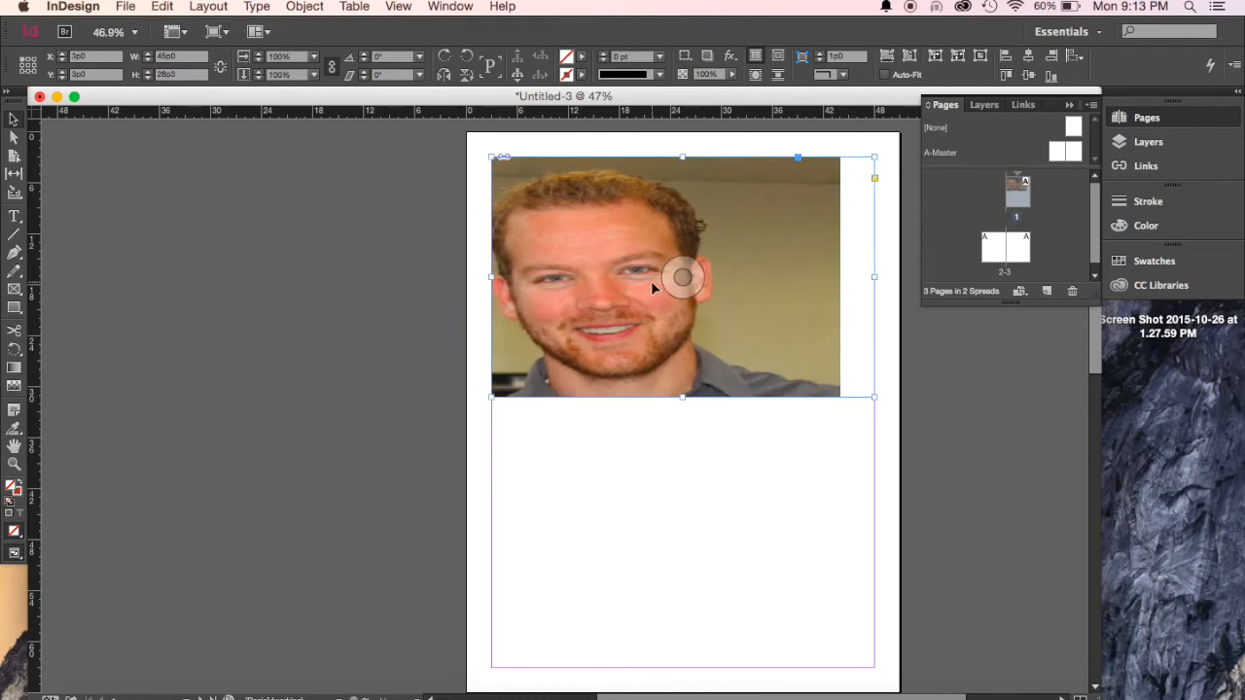
pyautogui.press('super+alt+e')
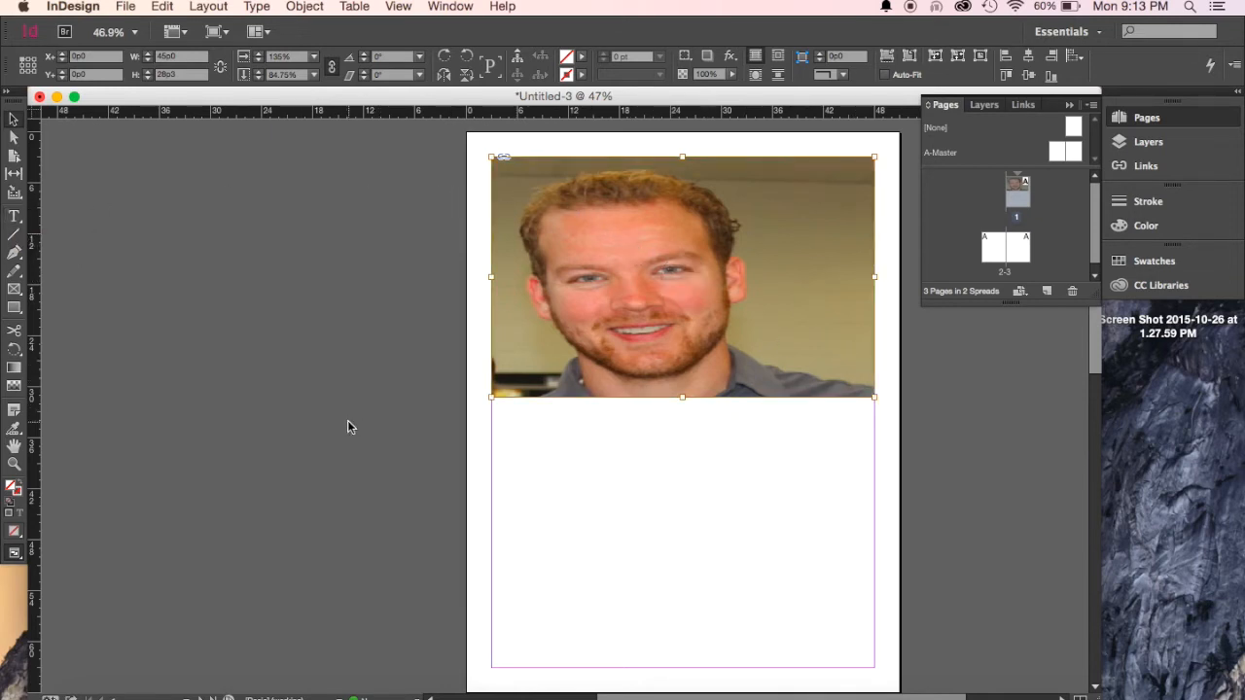
# Draw a text frame filling the margin area below the photo and place the text cursor in it.
pyautogui.click(13, 218)
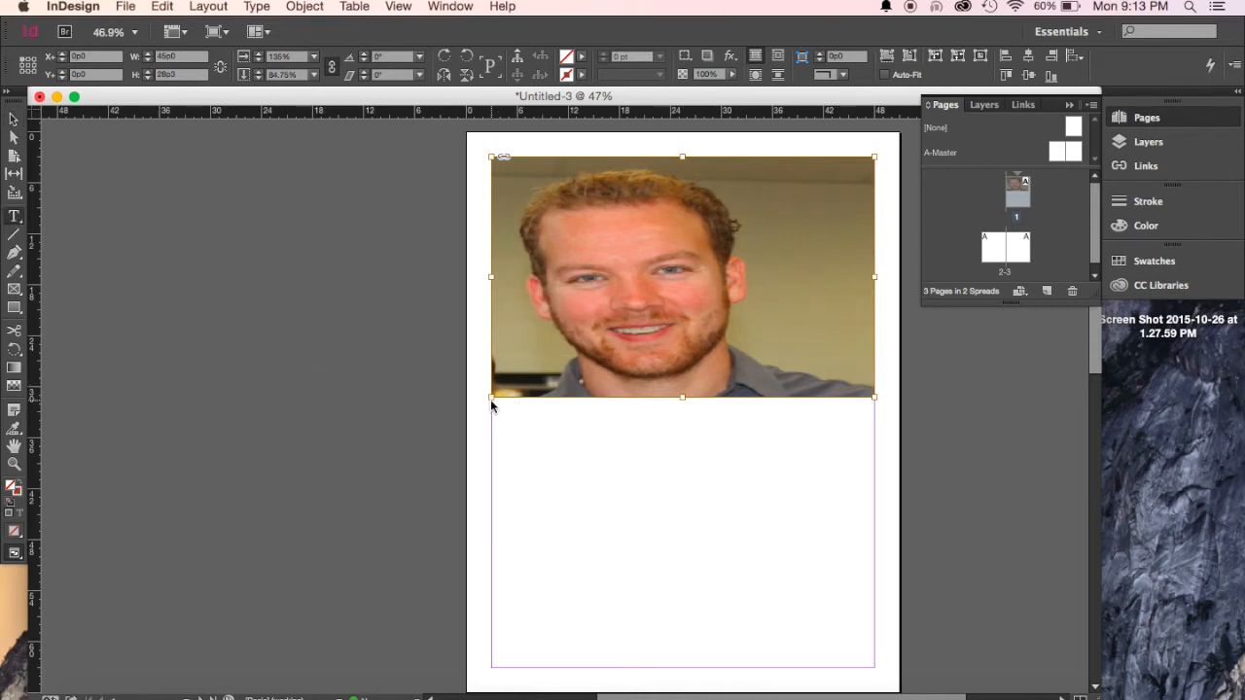
pyautogui.moveTo(492, 401); pyautogui.dragTo(875, 670)
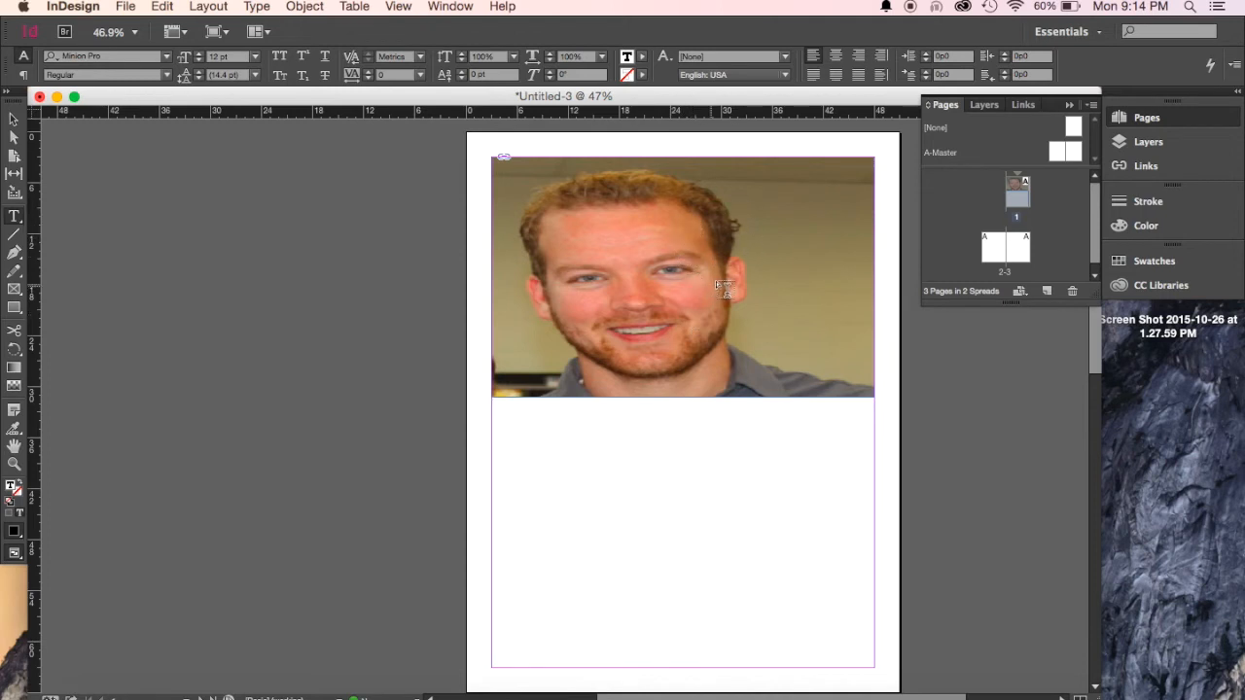
pyautogui.click(648, 434)
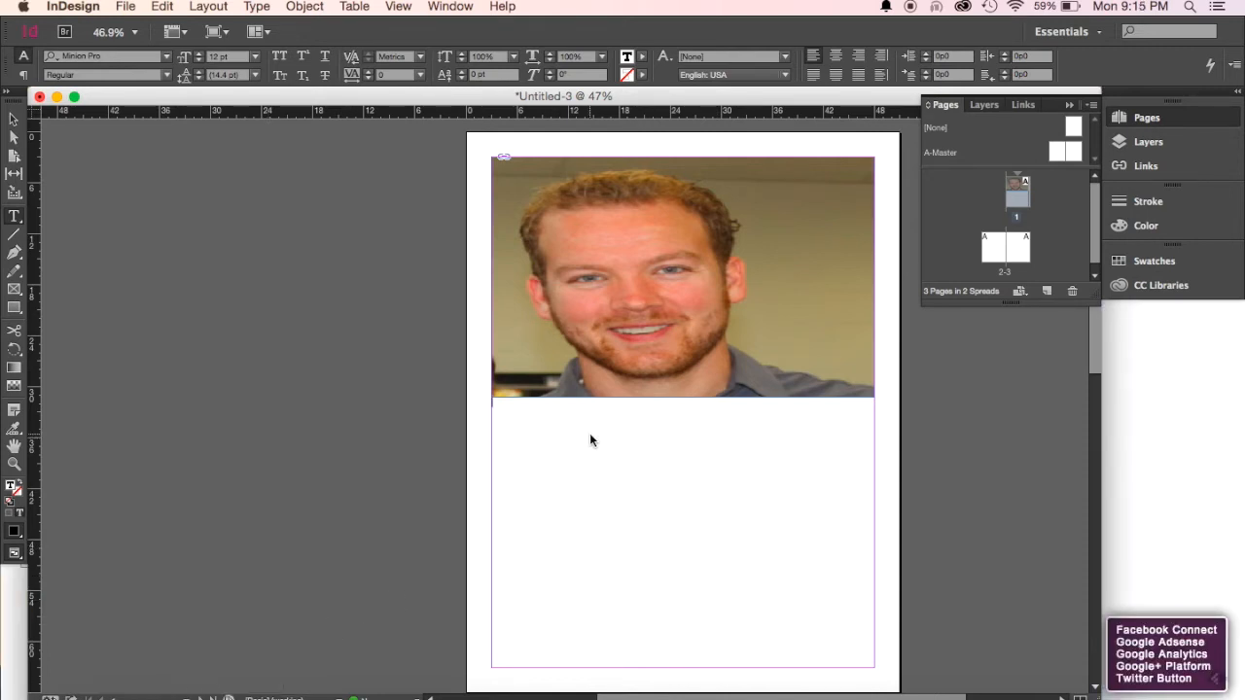
# Paste the lorem ipsum text into the frame below the photo and set its font to Helvetica.
pyautogui.press('super+v')
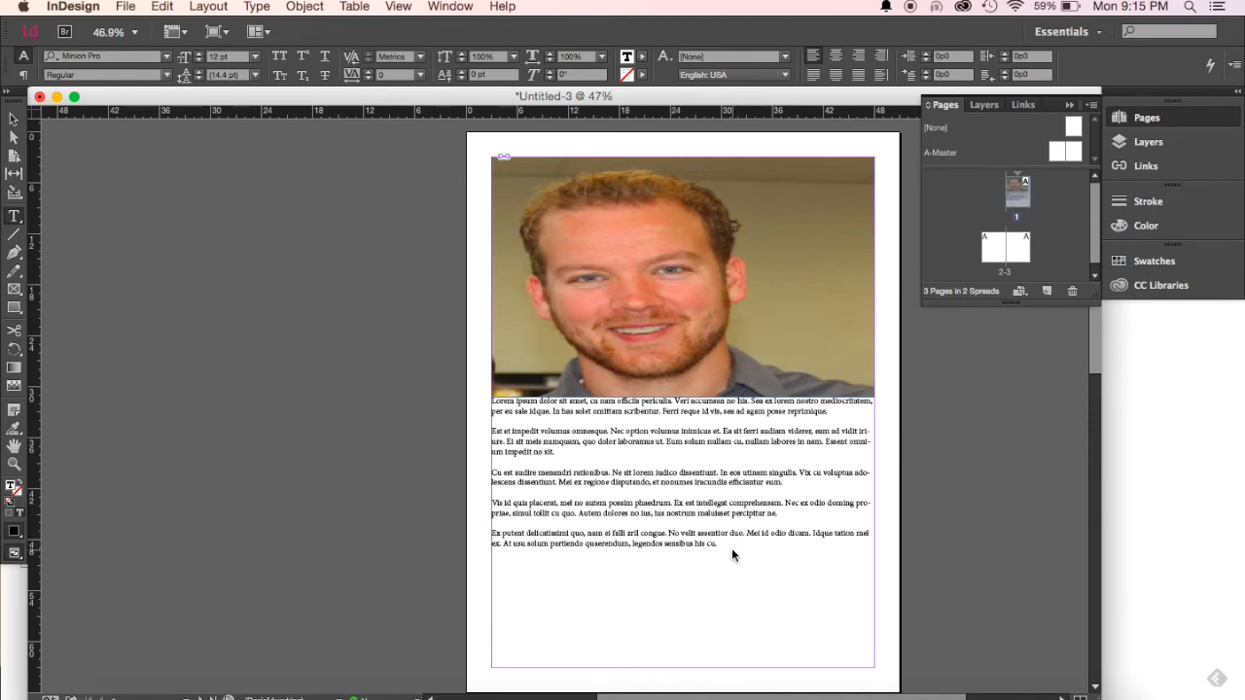
pyautogui.moveTo(719, 543); pyautogui.dragTo(483, 409)
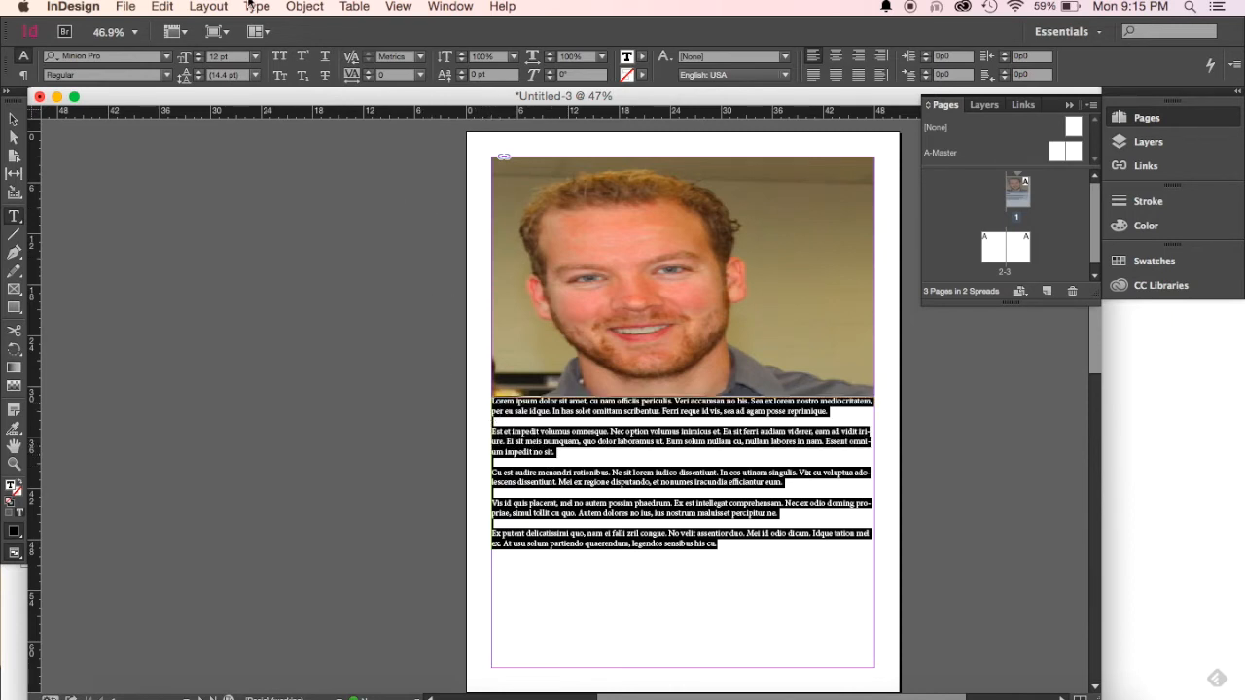
pyautogui.click(255, 7)
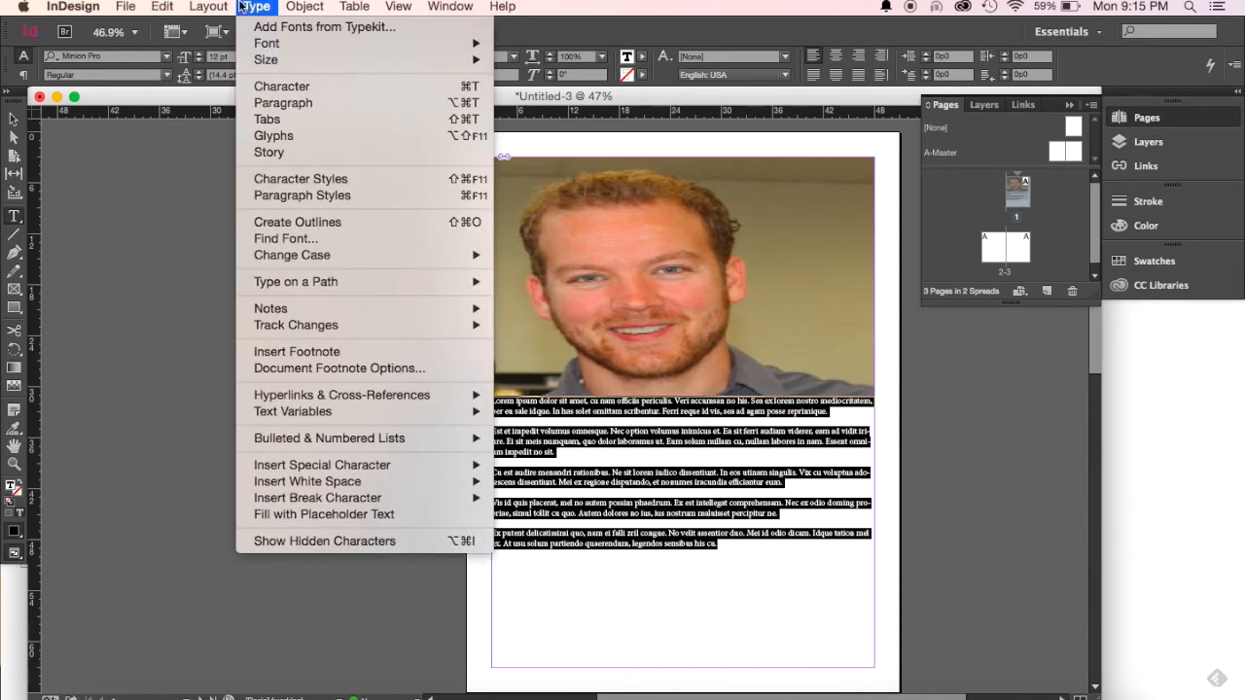
pyautogui.click(265, 86)
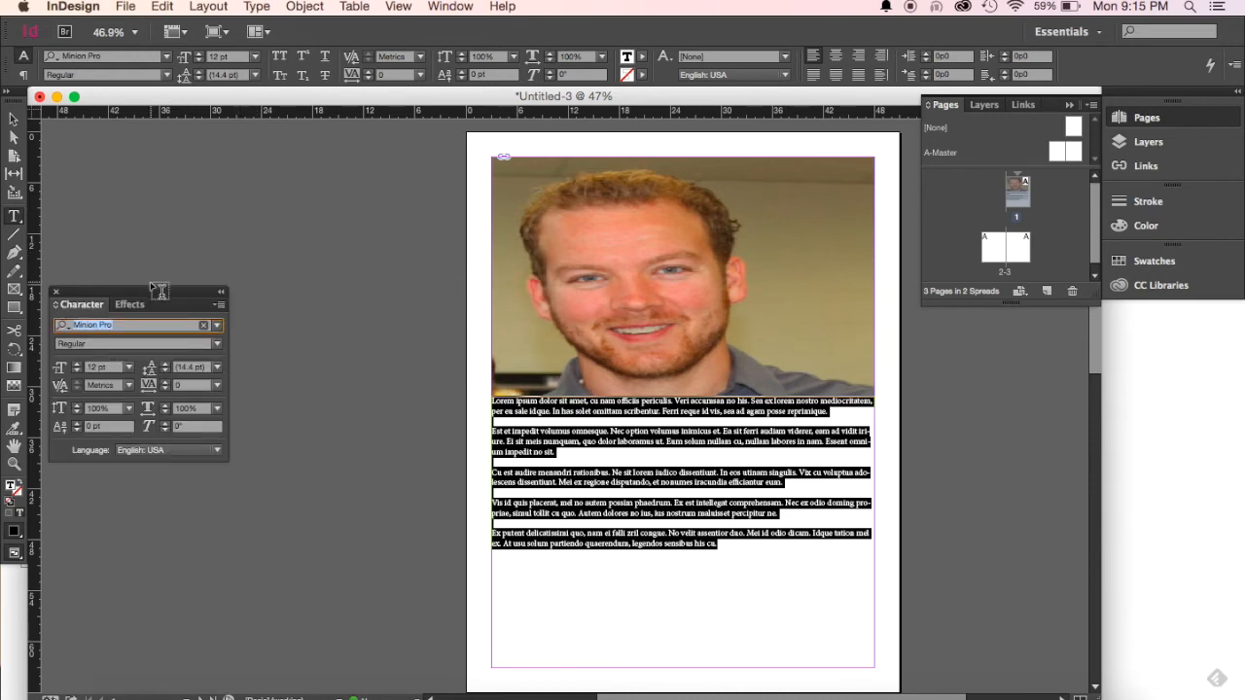
pyautogui.moveTo(156, 290); pyautogui.dragTo(218, 177)
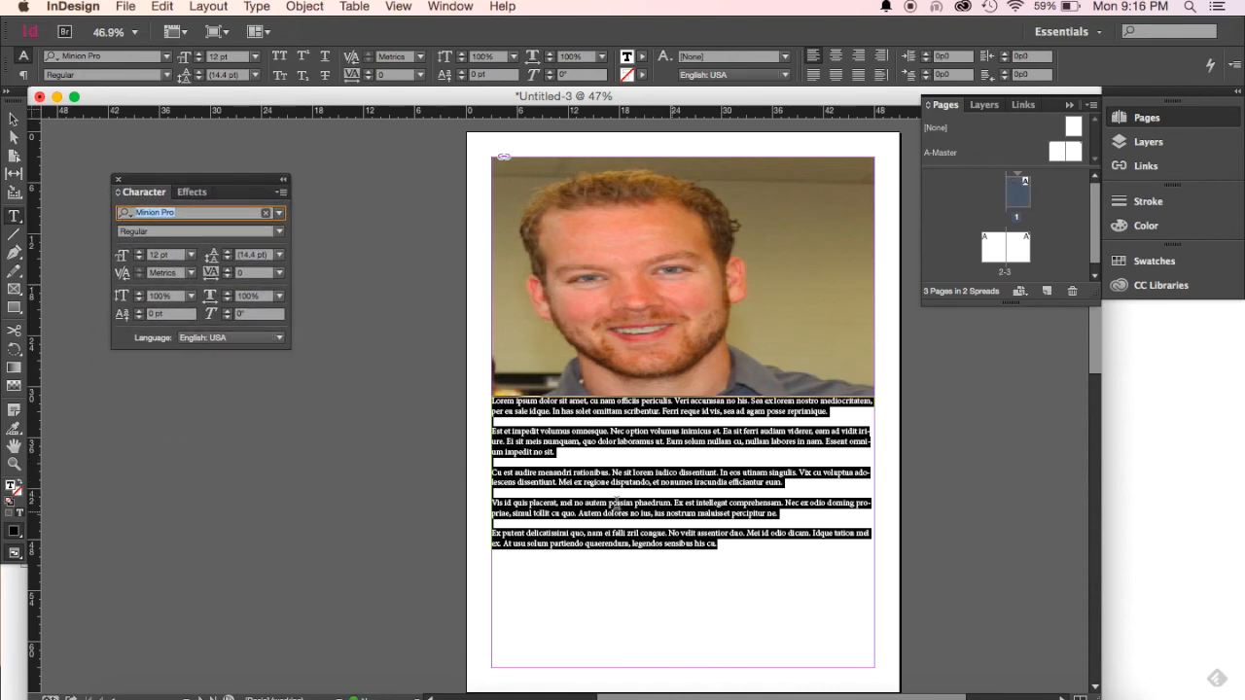
pyautogui.click(278, 212)
pyautogui.scroll(10, 225, 446)
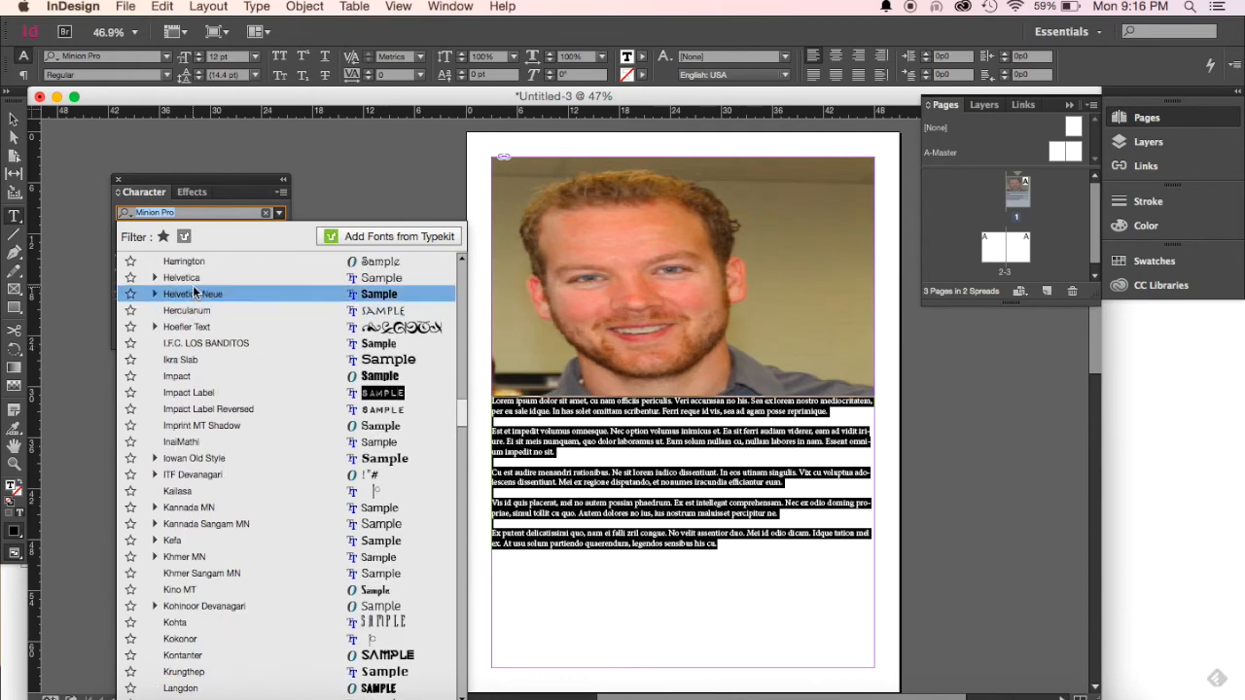
pyautogui.click(186, 277)
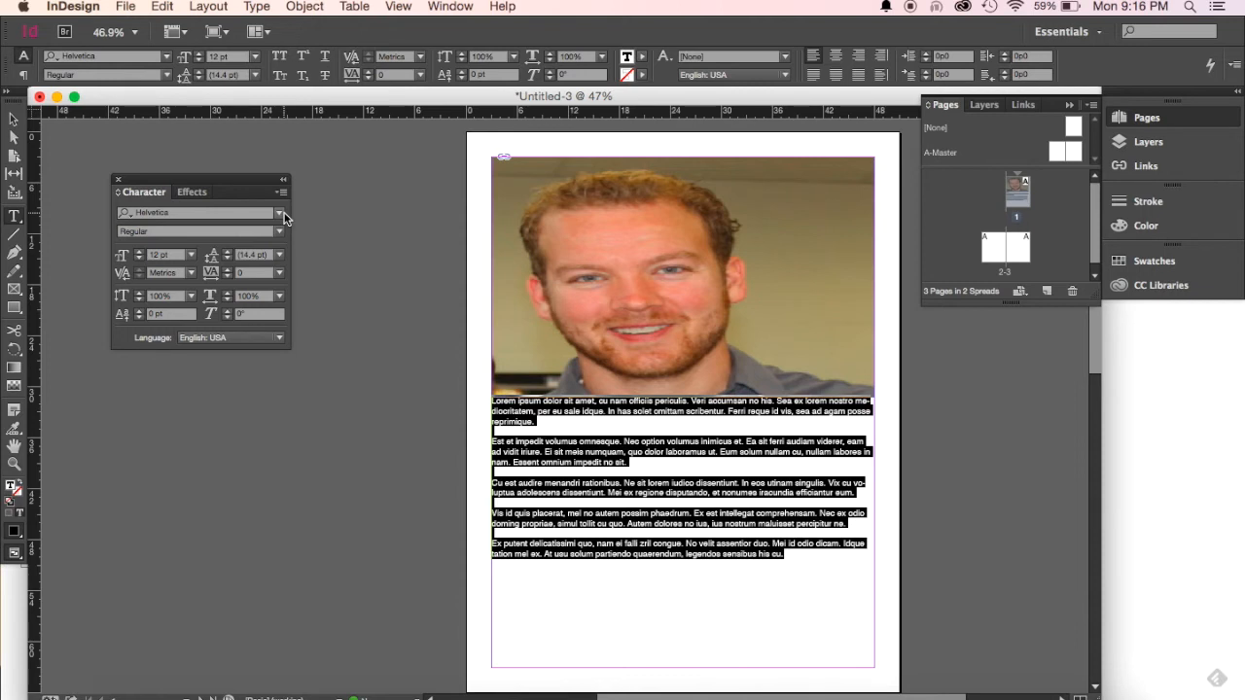
# Increase the size of the selected body text to 18 pt.
pyautogui.click(139, 251)
pyautogui.click(139, 251)
pyautogui.click(139, 251)
pyautogui.click(139, 251)
pyautogui.click(139, 251)
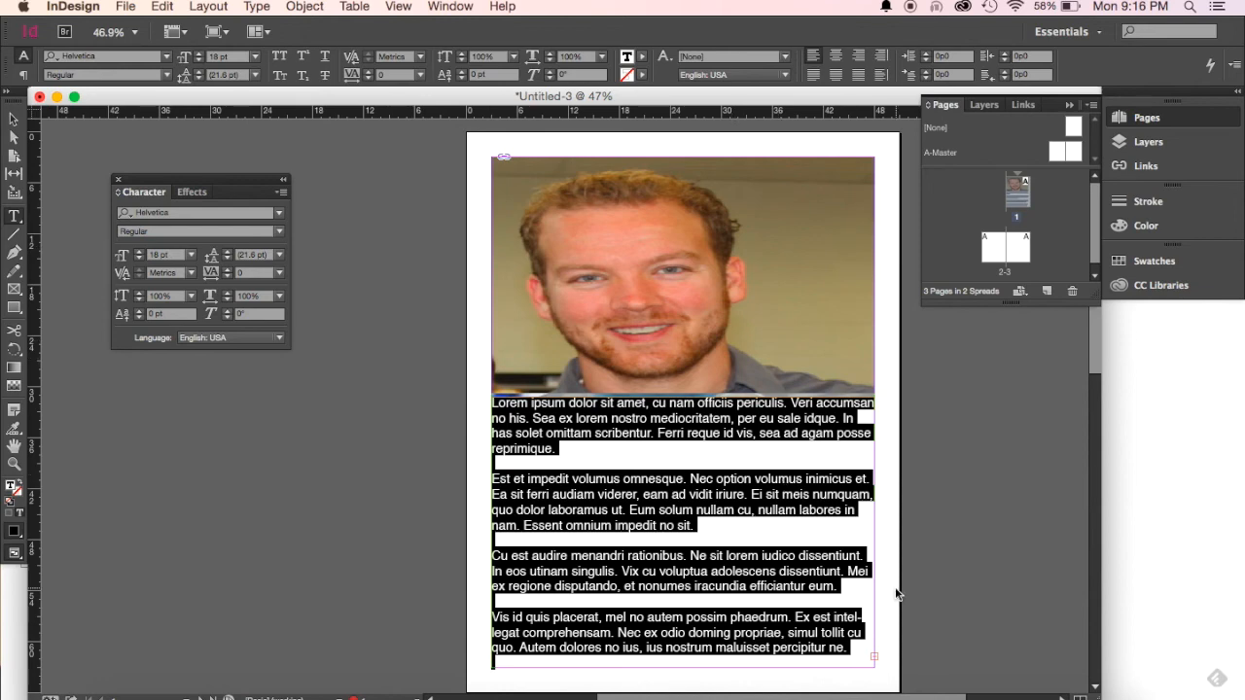
pyautogui.scroll(-10, 895, 587)
pyautogui.scroll(7, 895, 588)
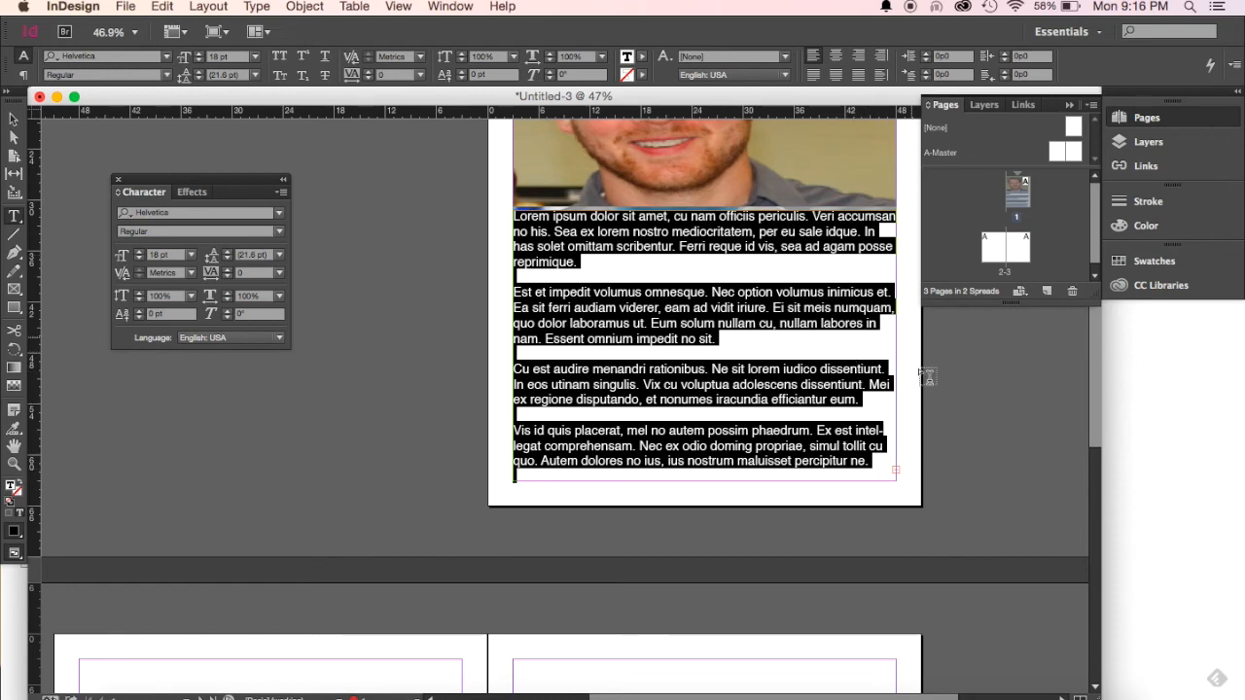
pyautogui.scroll(-1, 790, 397)
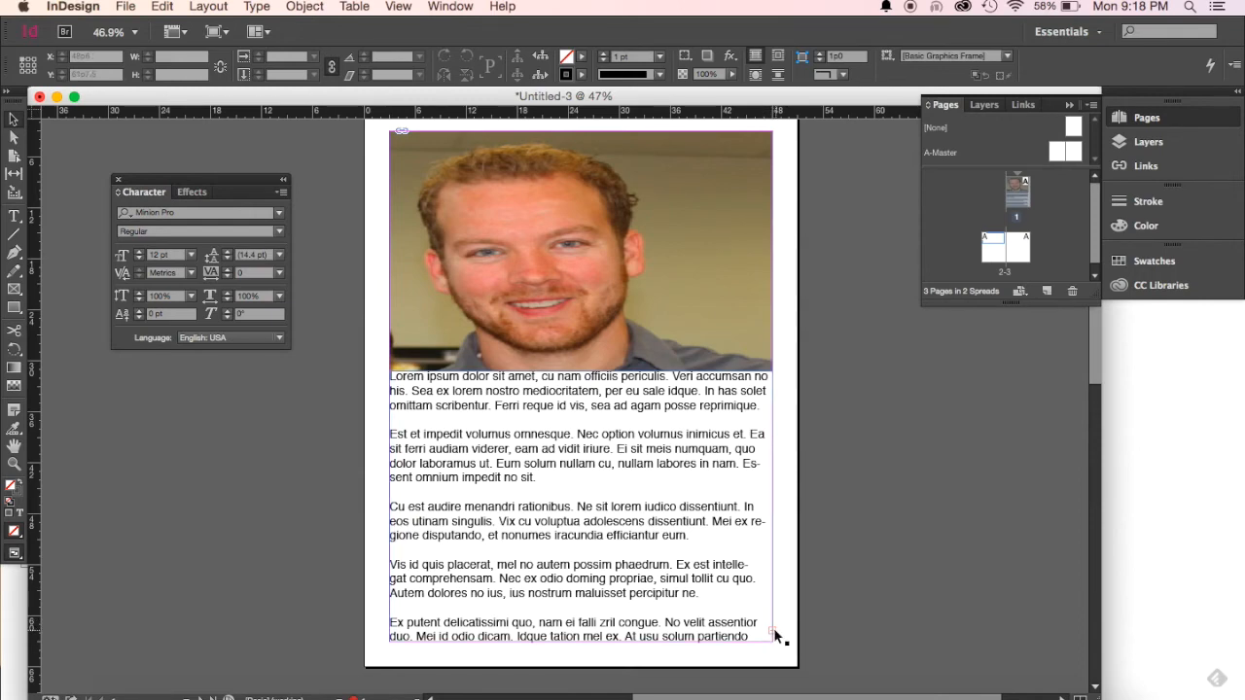
# Draw a text frame about 45p0 by 28p9 from the upper-left margin corner of page 2, spanning the margin width.
pyautogui.click(18, 220)
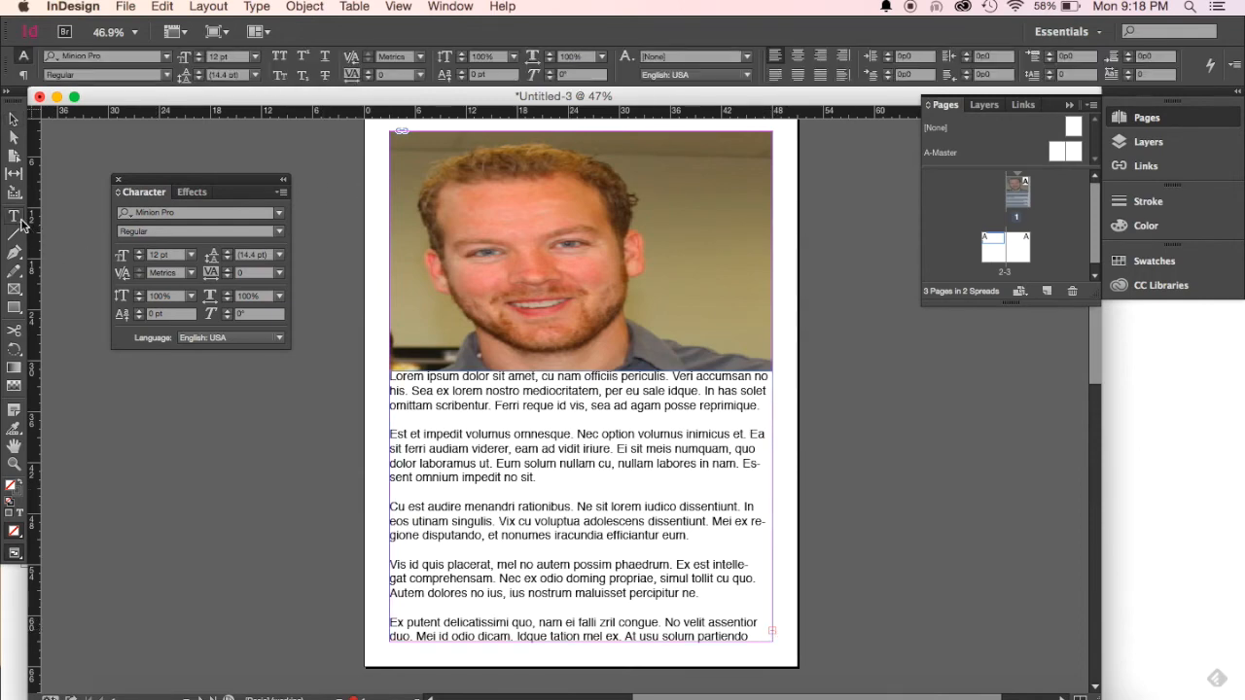
pyautogui.scroll(-5, 199, 441)
pyautogui.hscroll(-2, 199, 441)
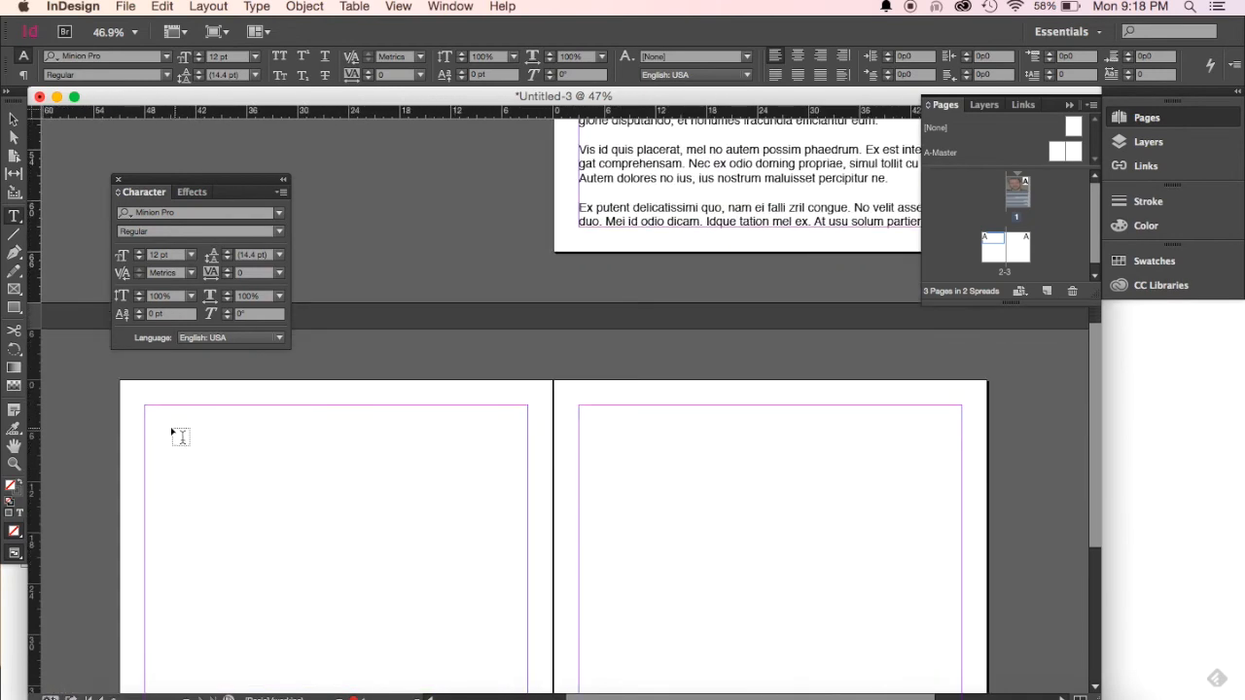
pyautogui.moveTo(146, 405); pyautogui.dragTo(529, 646)
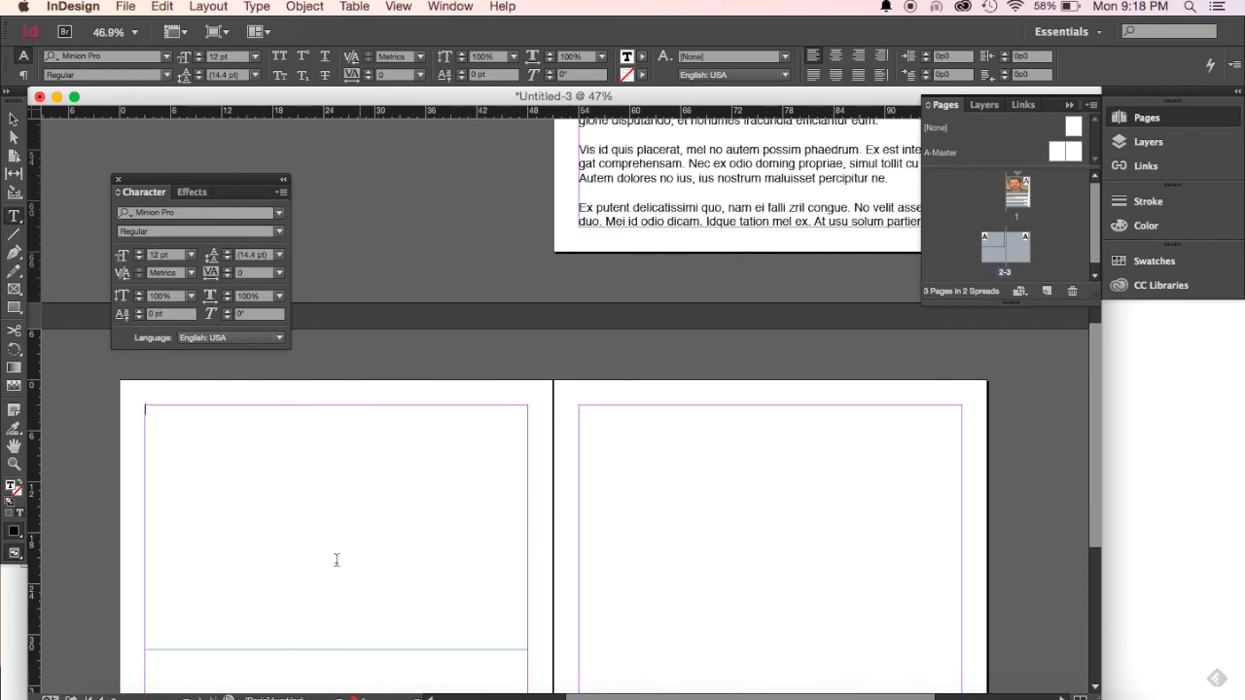
# Thread the overset text from the page 1 text frame into the new frame on page 2.
pyautogui.scroll(-5, 448, 580)
pyautogui.hscroll(2, 448, 579)
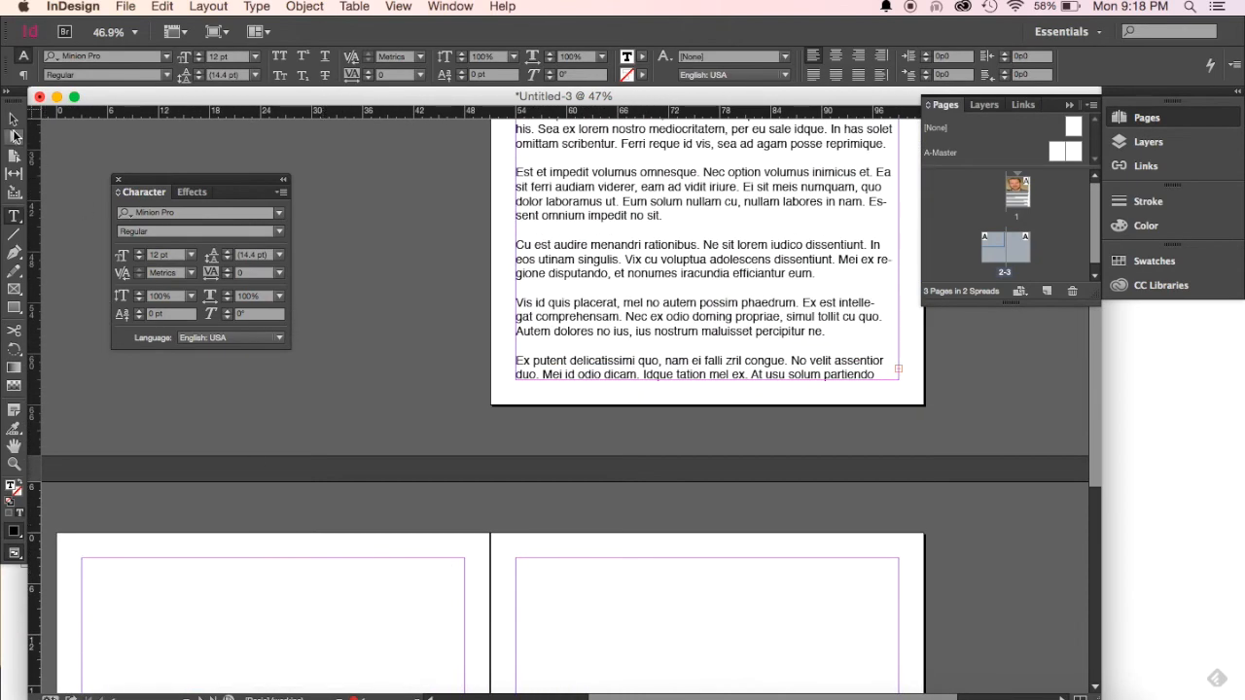
pyautogui.click(13, 125)
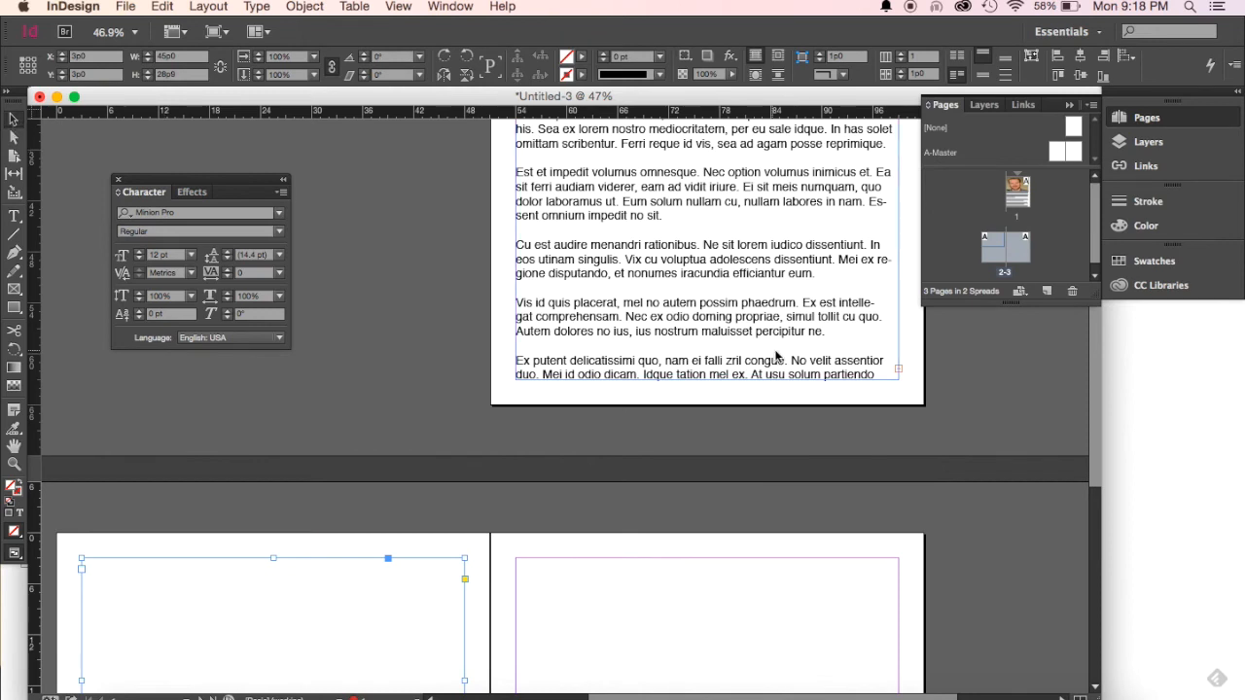
pyautogui.click(900, 372)
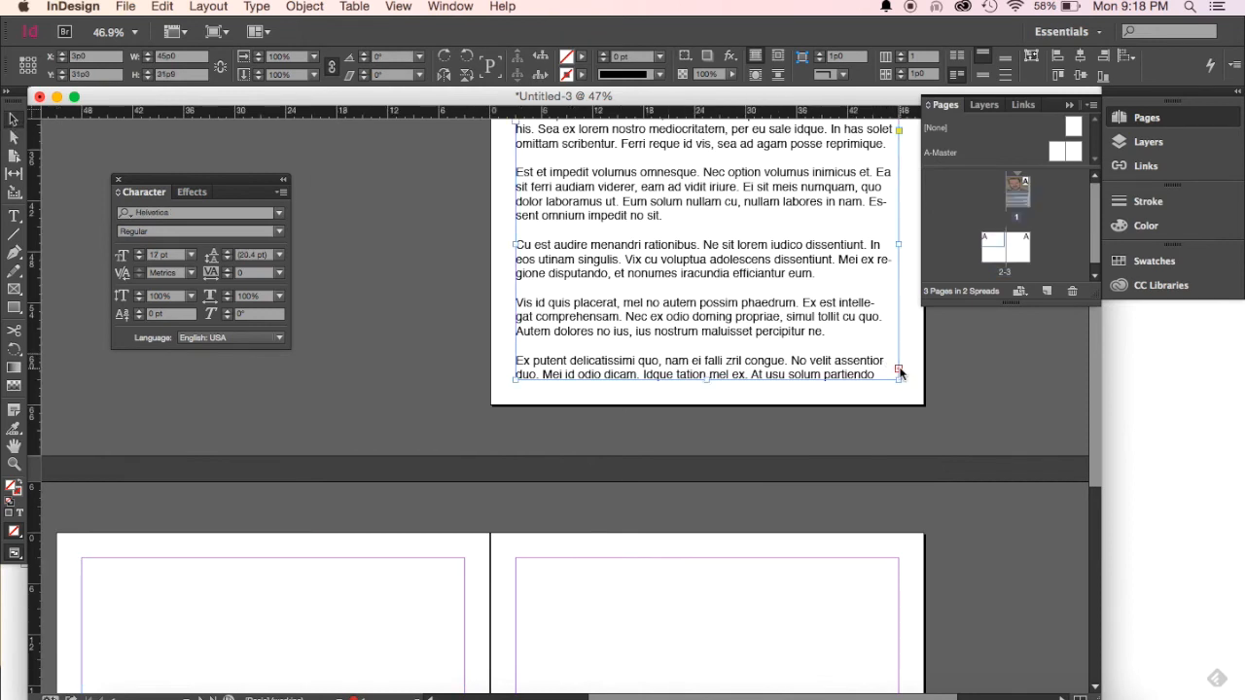
pyautogui.click(900, 373)
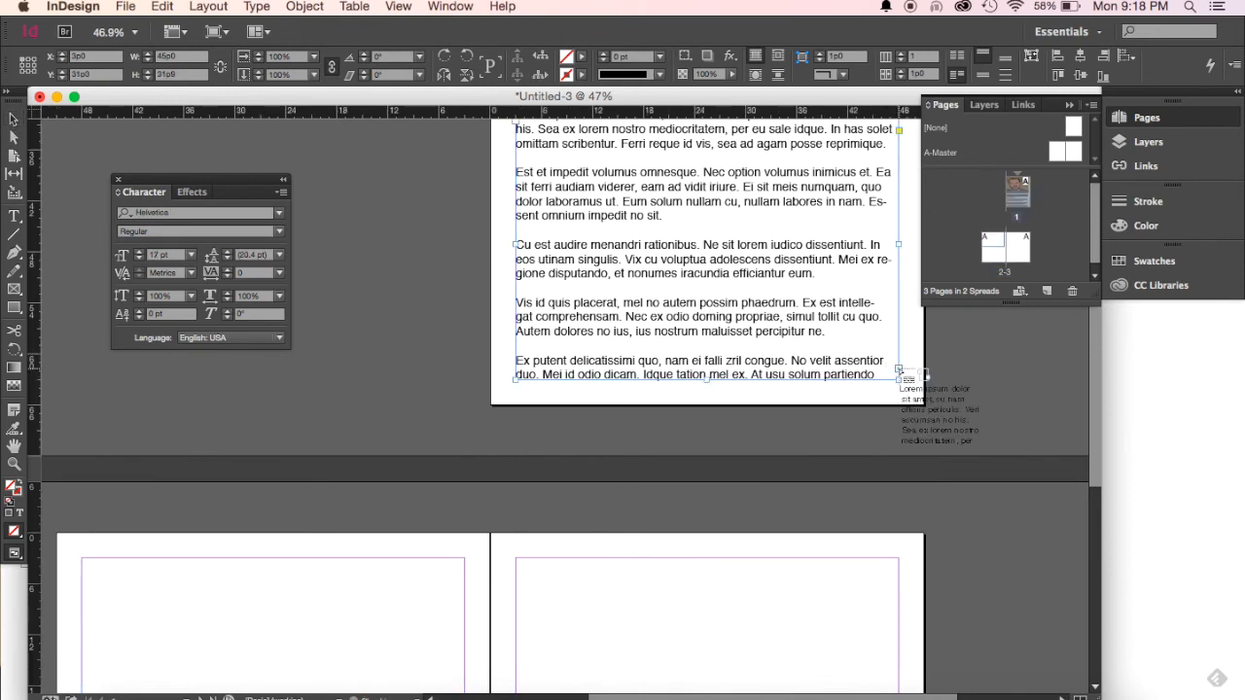
pyautogui.press('Escape')
pyautogui.click(95, 581)
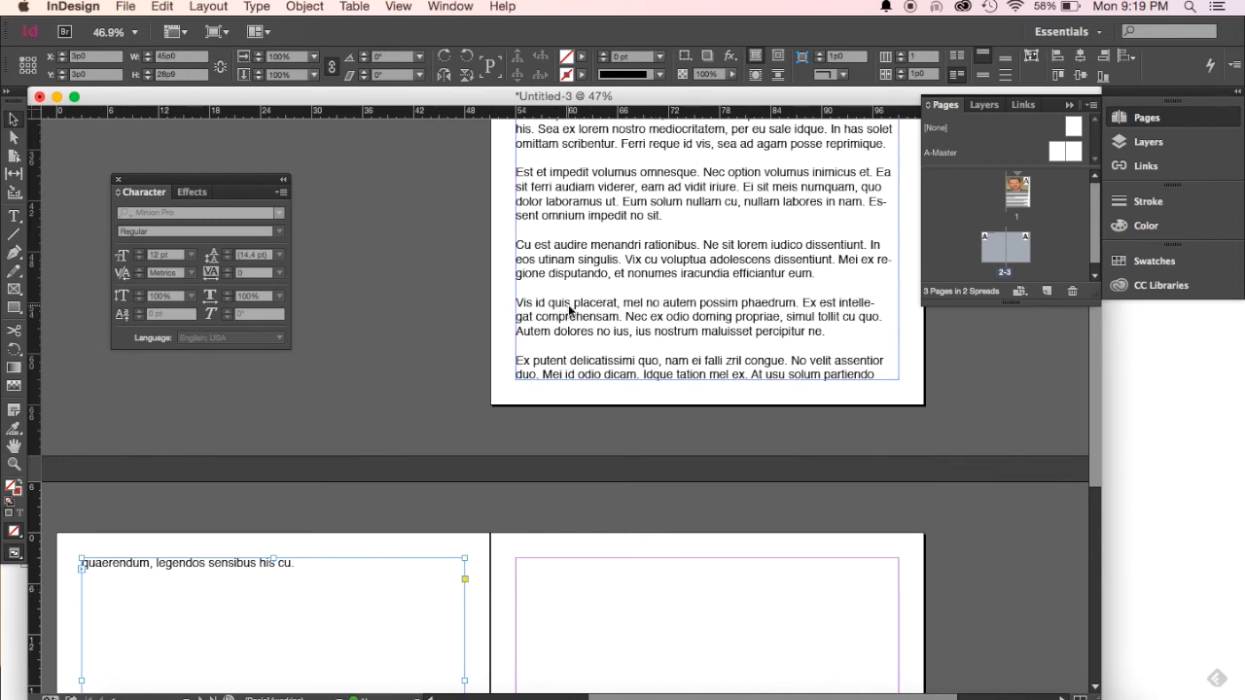
# Select the whole threaded story across pages 1 and 2 and set its size to 21 pt.
pyautogui.click(15, 217)
pyautogui.moveTo(295, 574); pyautogui.dragTo(650, 141)
pyautogui.scroll(5, 652, 144)
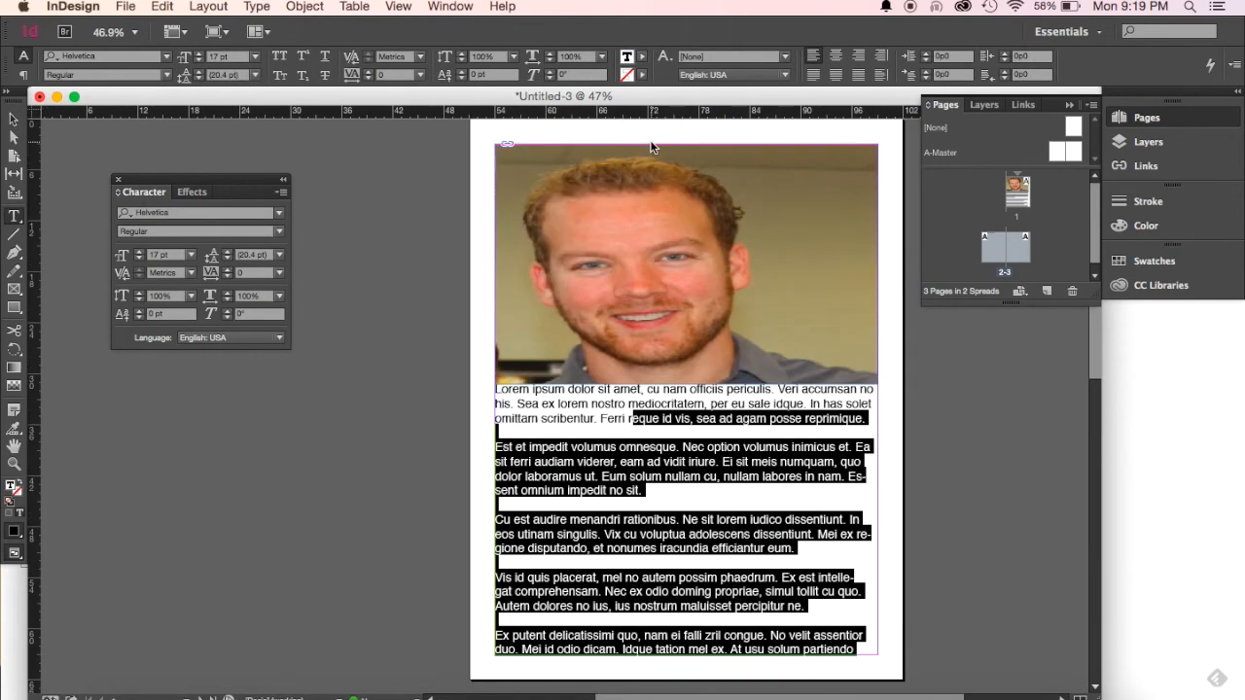
pyautogui.moveTo(630, 375); pyautogui.dragTo(495, 389)
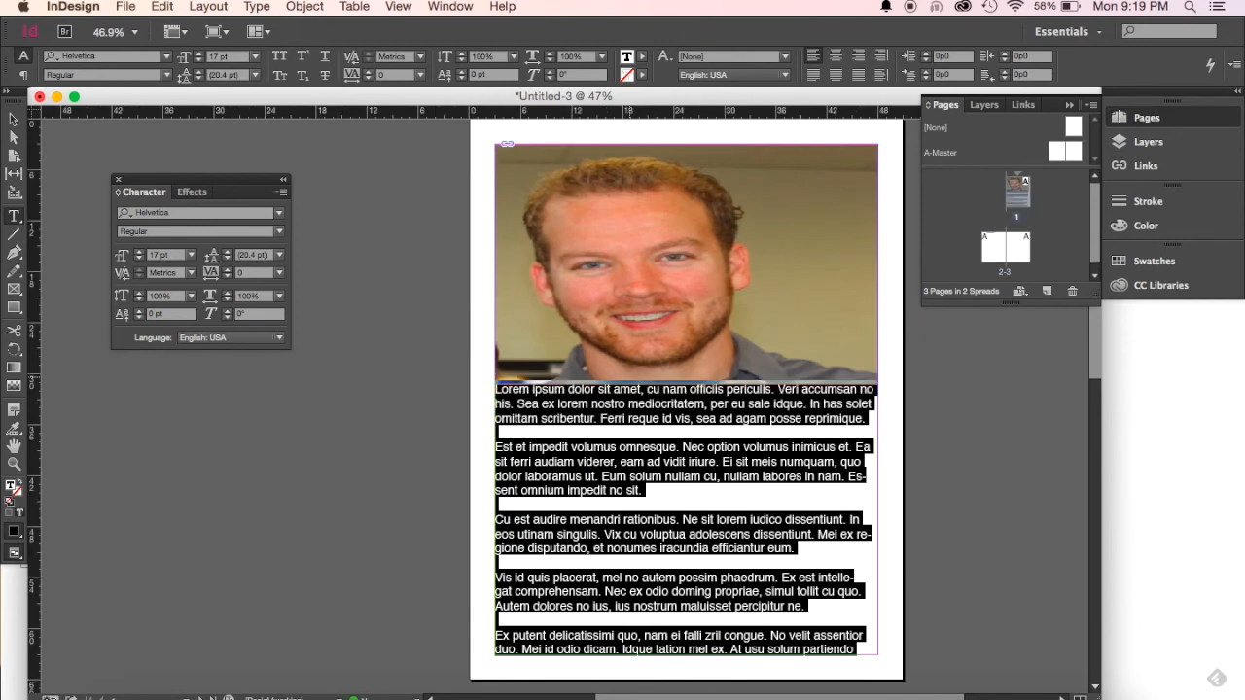
pyautogui.scroll(-5, 564, 389)
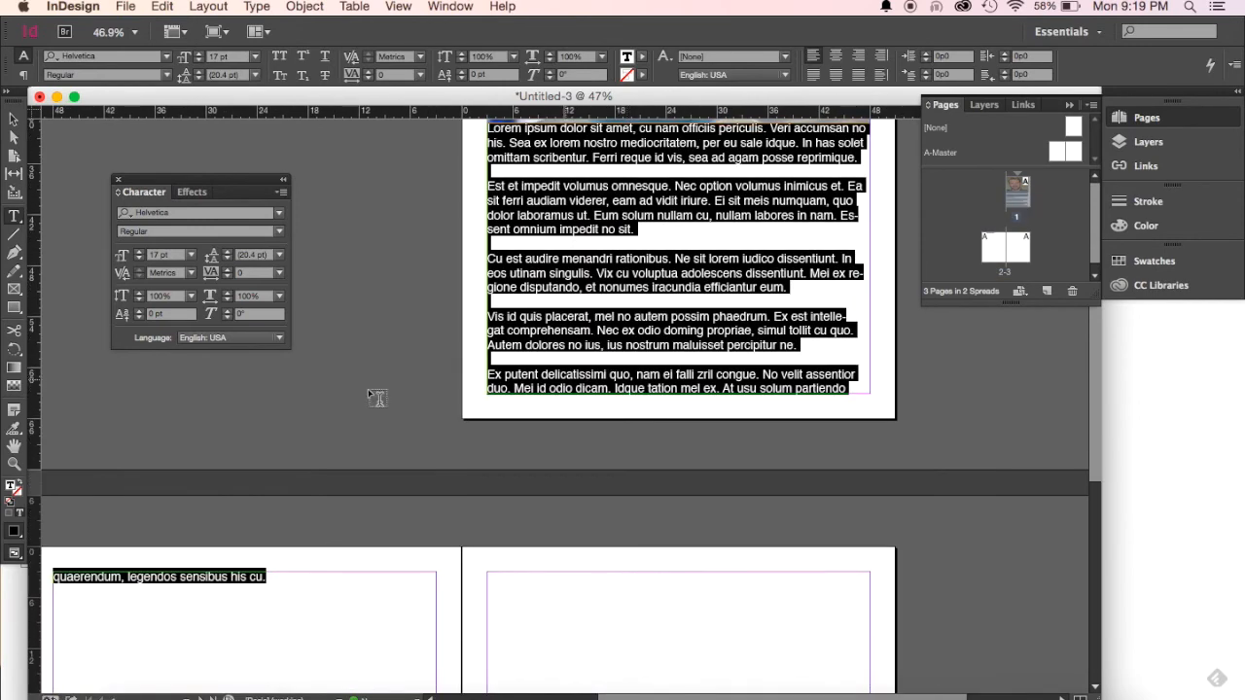
pyautogui.click(139, 251)
pyautogui.click(139, 251)
pyautogui.click(139, 251)
pyautogui.click(139, 251)
pyautogui.scroll(-5, 248, 391)
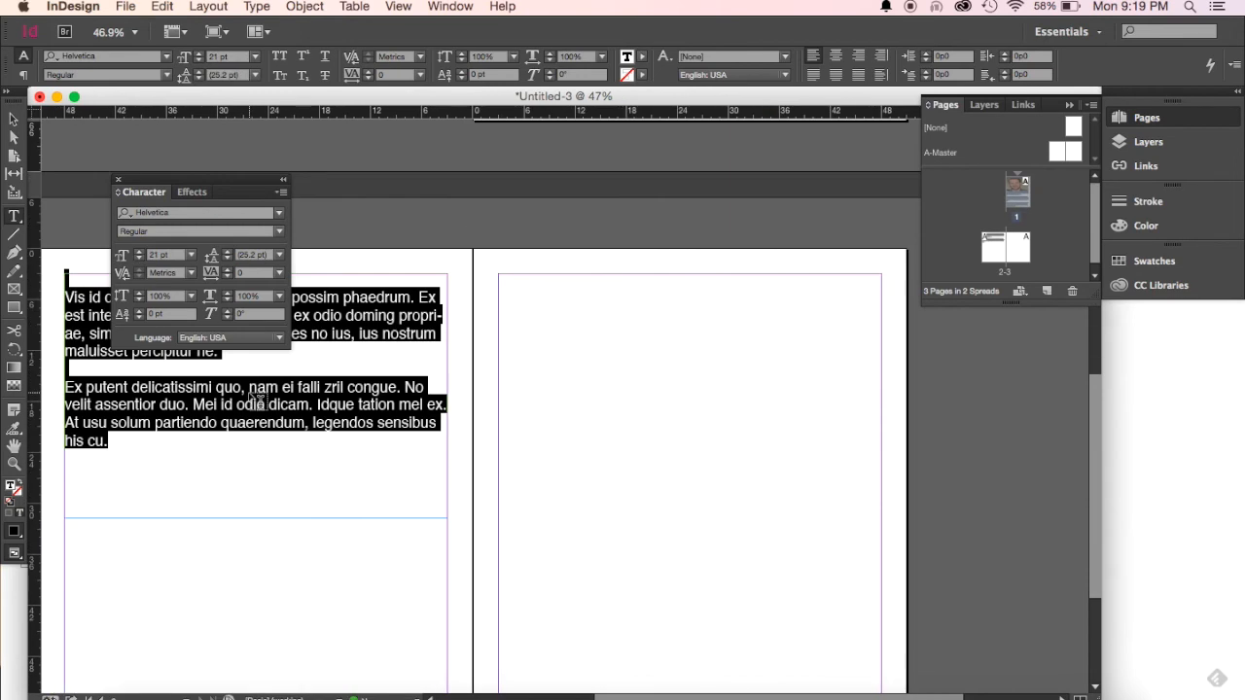
pyautogui.scroll(6, 248, 391)
pyautogui.scroll(3, 248, 391)
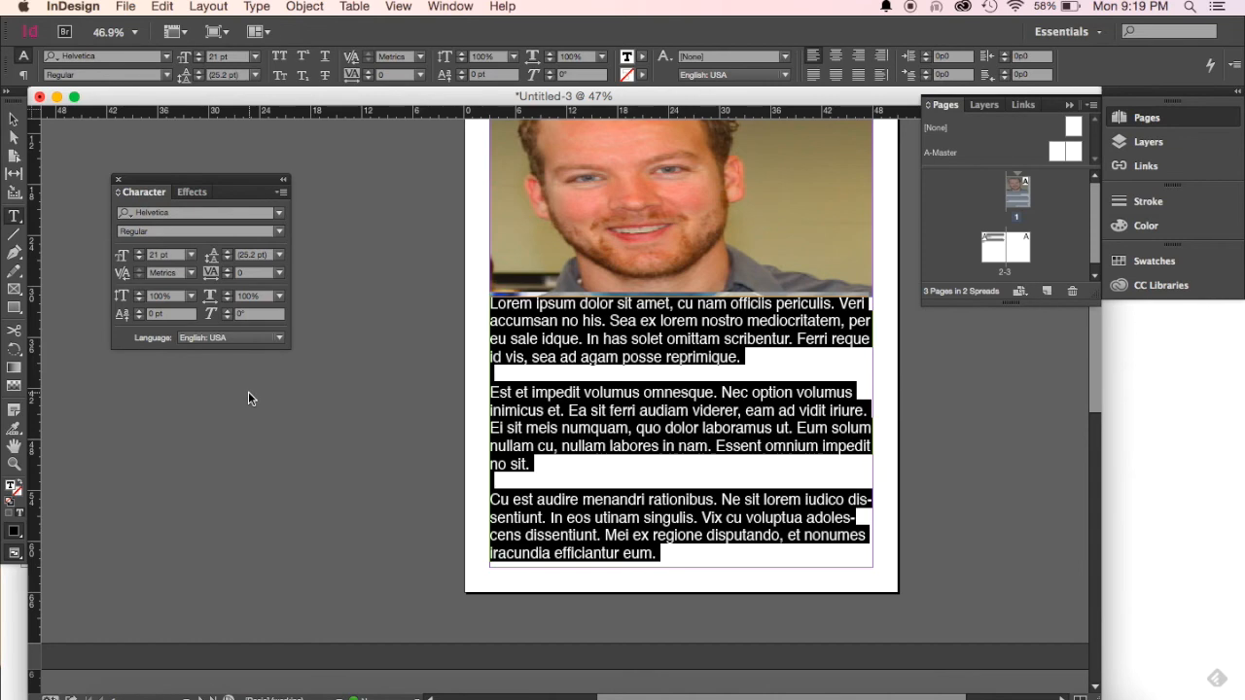
pyautogui.scroll(-5, 658, 419)
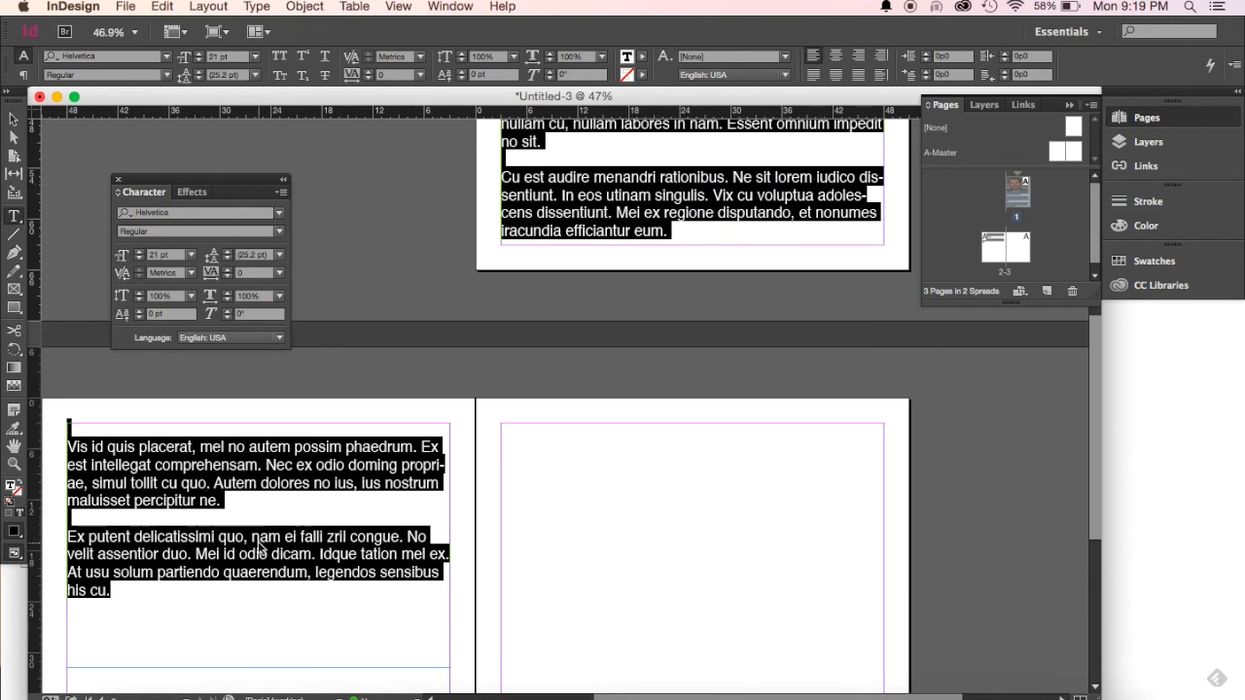
pyautogui.scroll(5, 309, 557)
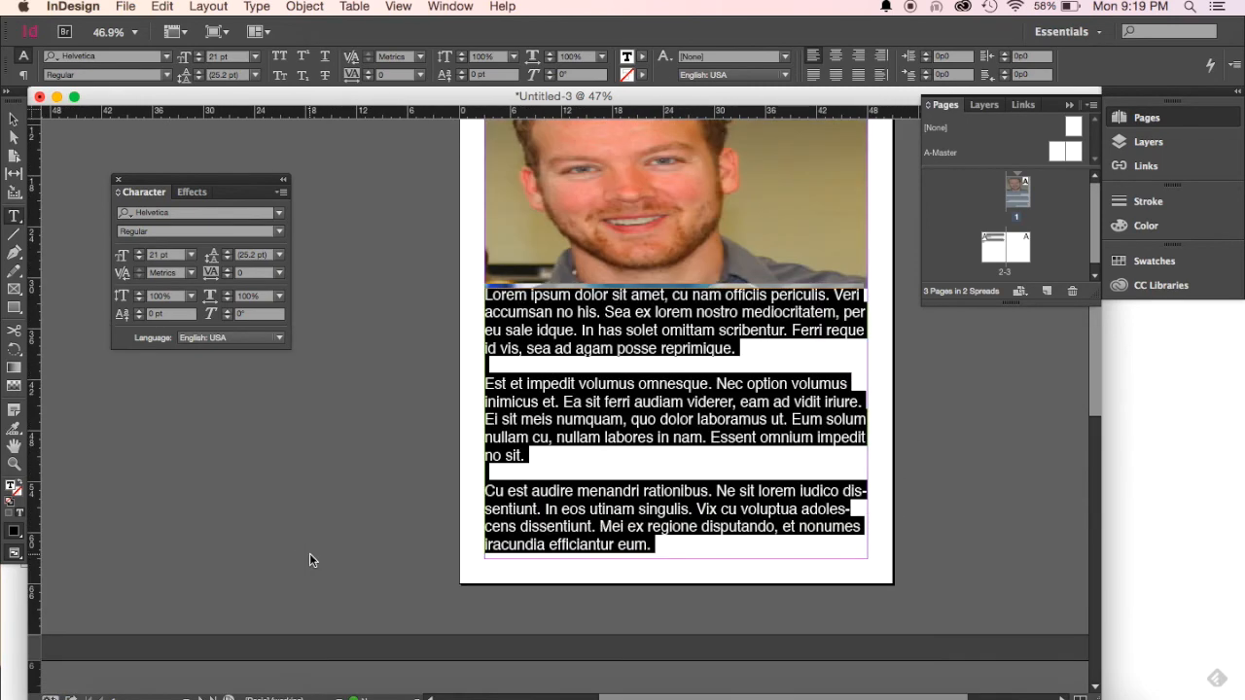
# Move the page 1 text frame down to about Y 35p10.5 and shorten it from the bottom to about 28p3 high.
pyautogui.click(14, 119)
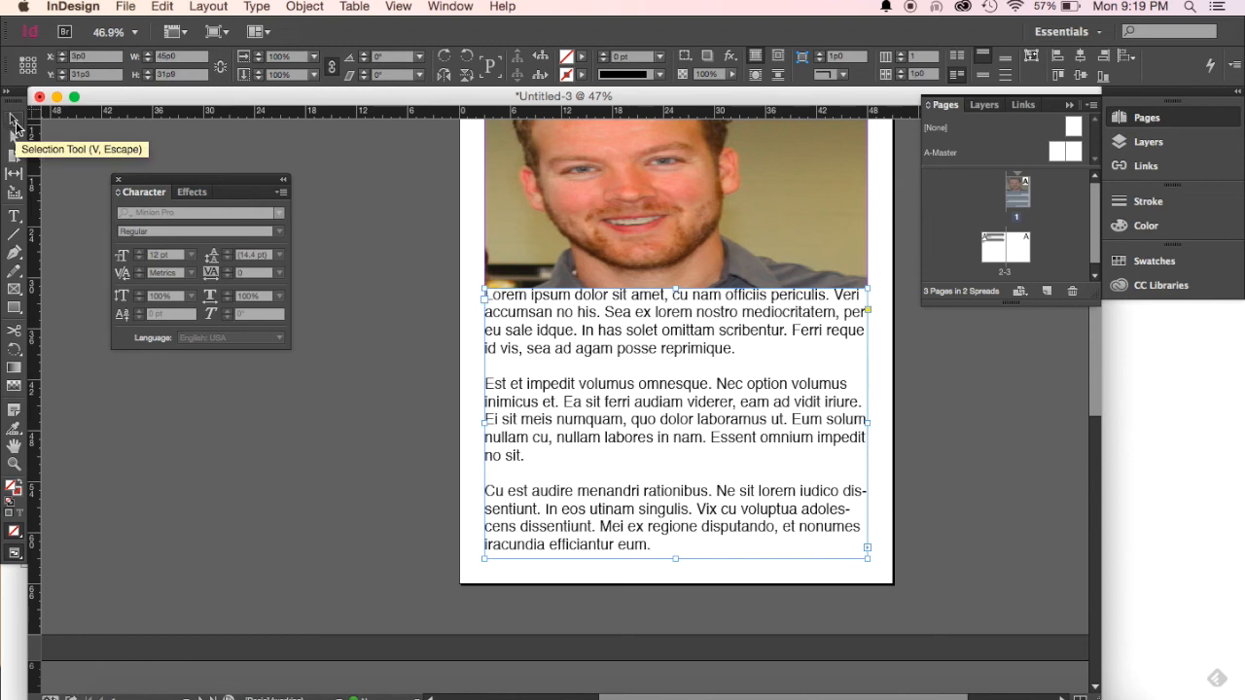
pyautogui.moveTo(627, 347); pyautogui.dragTo(625, 383)
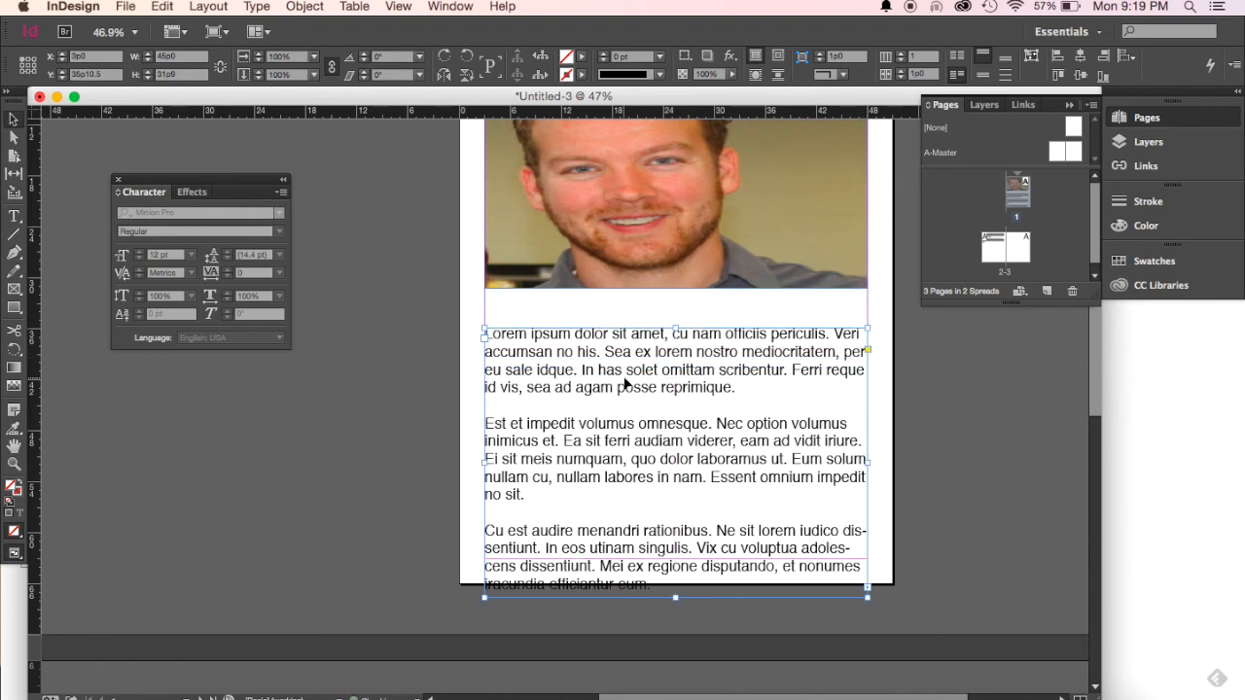
pyautogui.moveTo(675, 597); pyautogui.dragTo(675, 564)
pyautogui.scroll(-5, 675, 565)
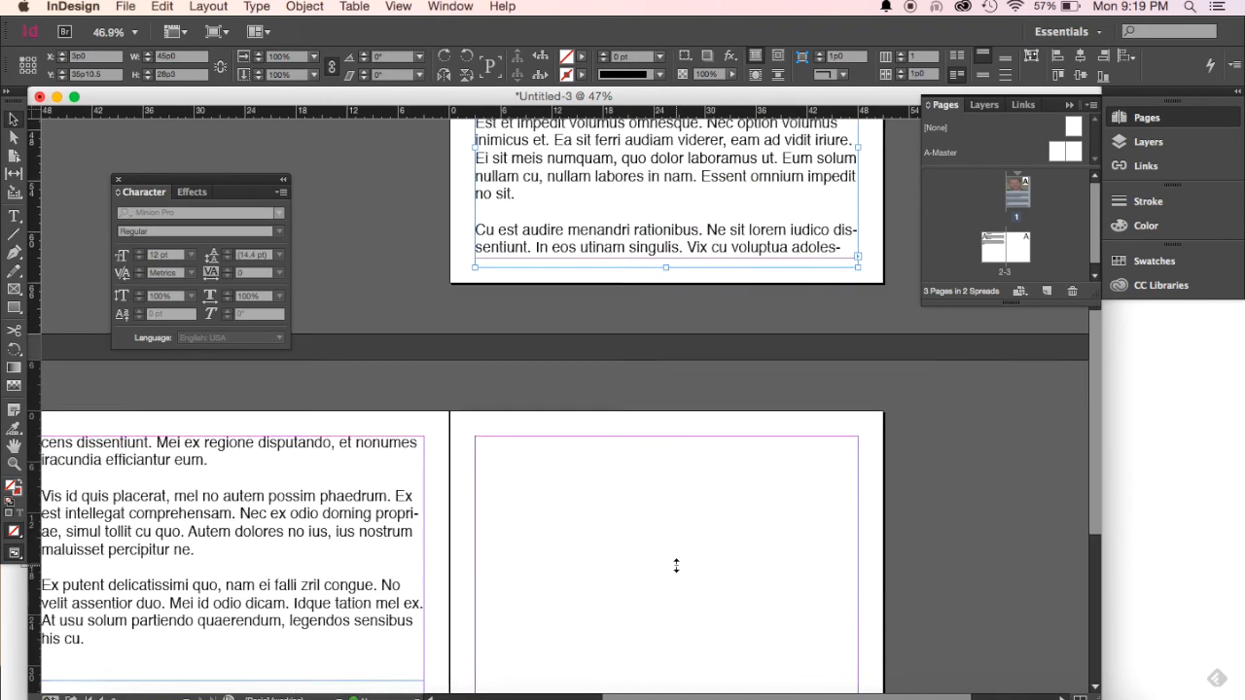
pyautogui.scroll(-1, 676, 565)
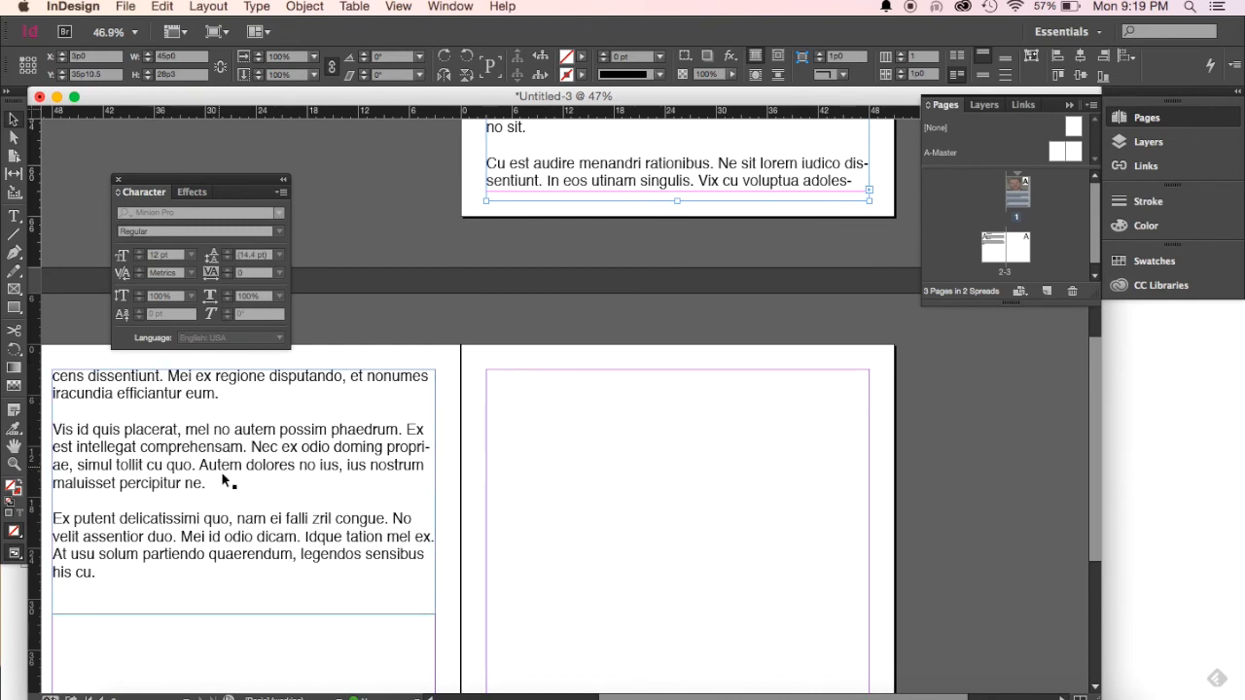
pyautogui.scroll(6, 214, 518)
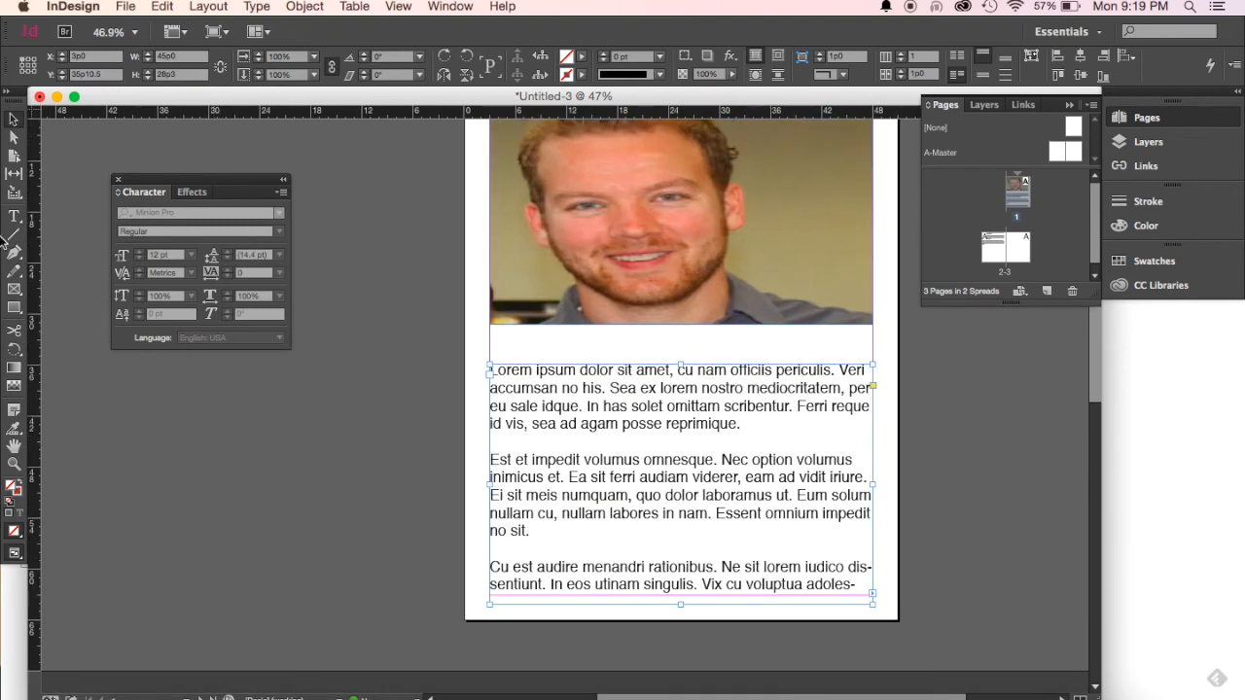
# Draw a full-width text frame in the gap between the photo and body text and enter the person's title and surname.
pyautogui.click(13, 216)
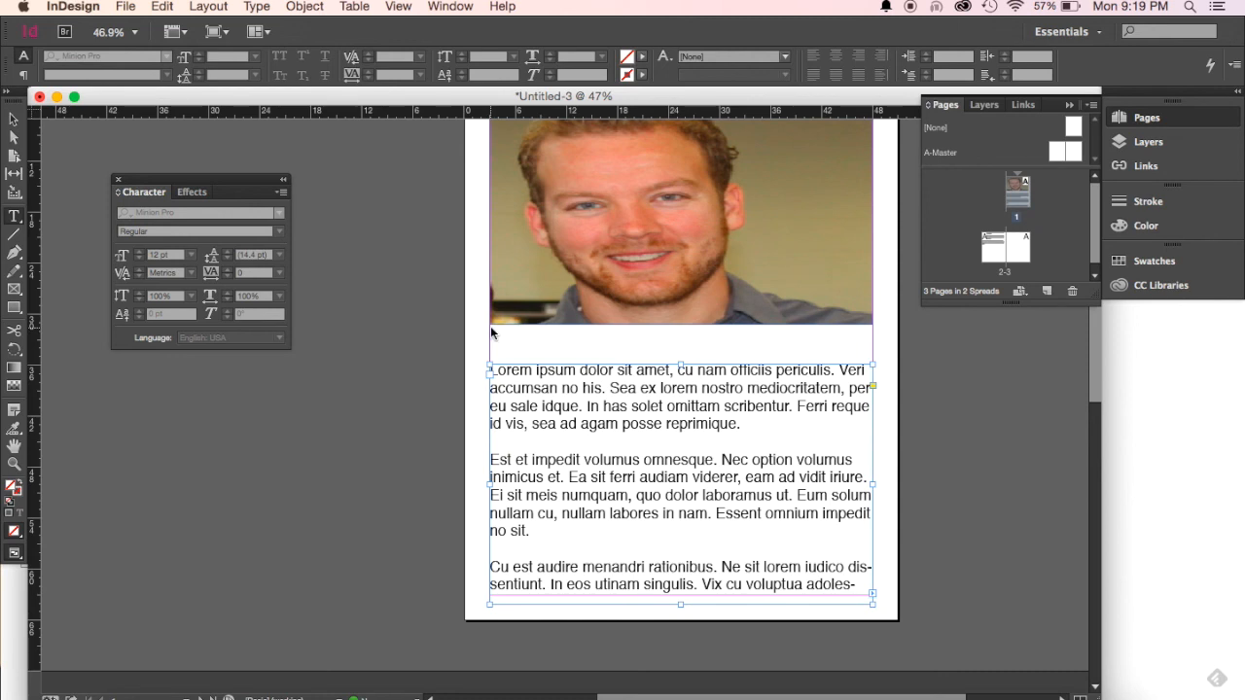
pyautogui.moveTo(491, 331); pyautogui.dragTo(882, 372)
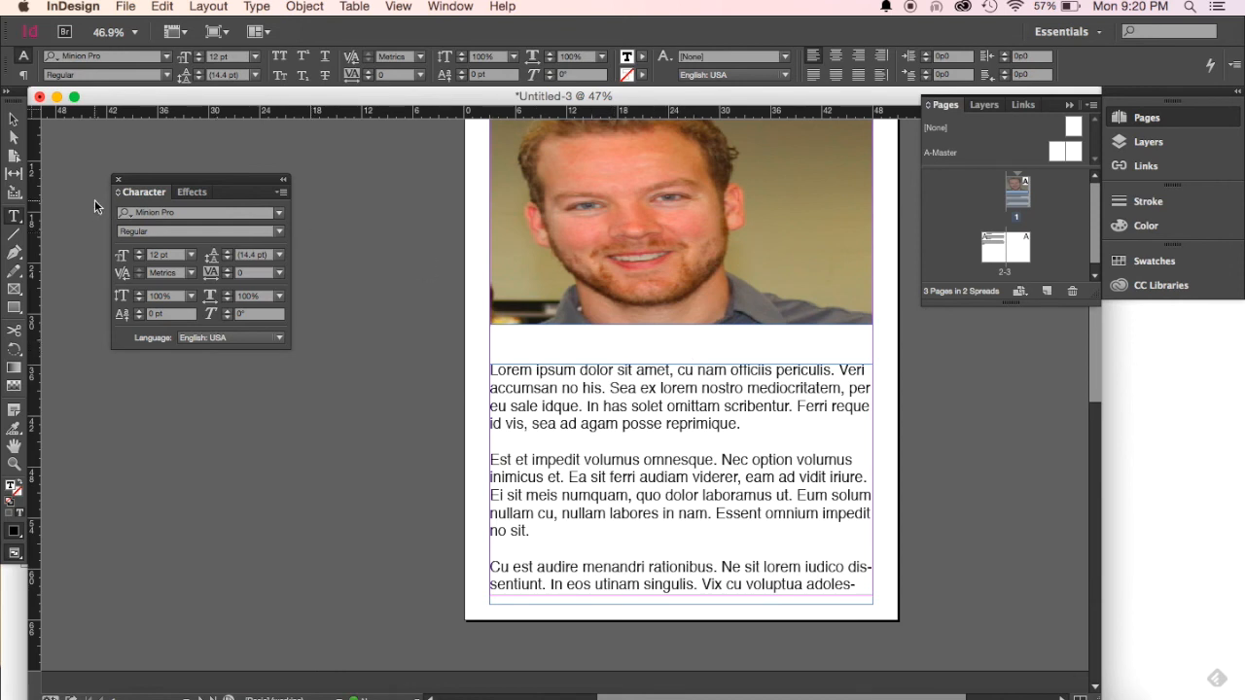
pyautogui.write('Mr.')
# Select the name heading text between the photo and the body text and set its font to Impact.
pyautogui.moveTo(540, 330); pyautogui.dragTo(471, 333)
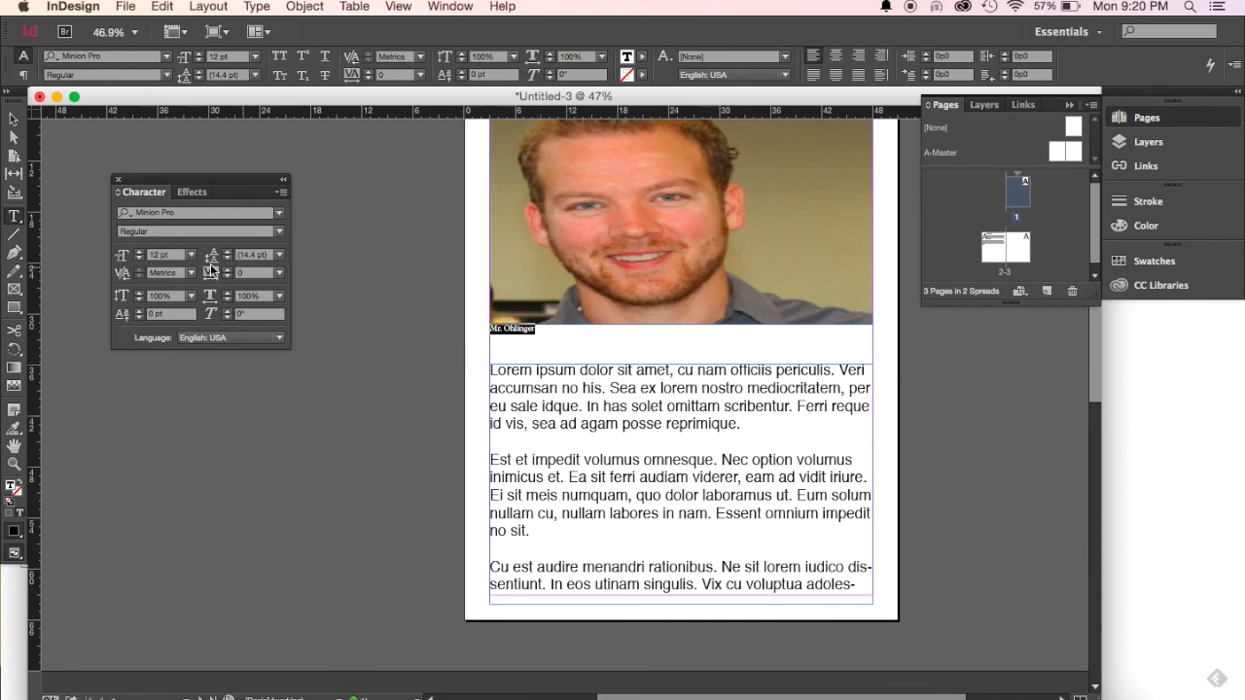
pyautogui.click(279, 216)
pyautogui.scroll(-10, 240, 514)
pyautogui.scroll(1, 232, 394)
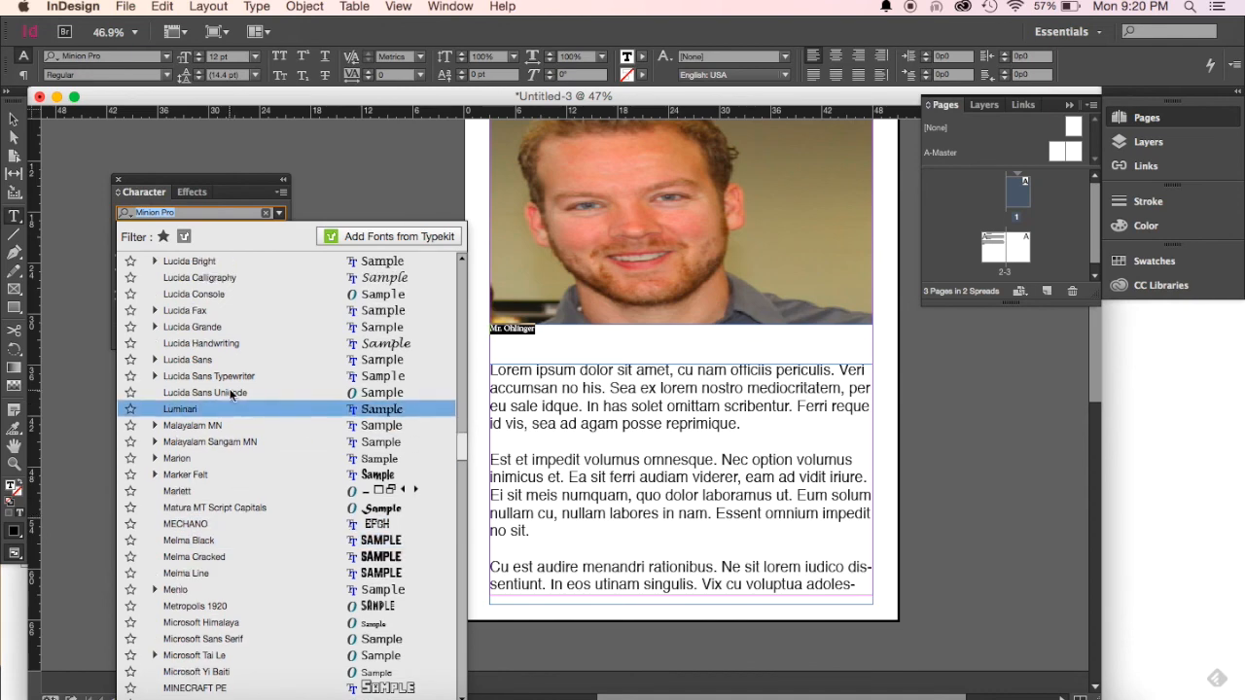
pyautogui.scroll(5, 232, 393)
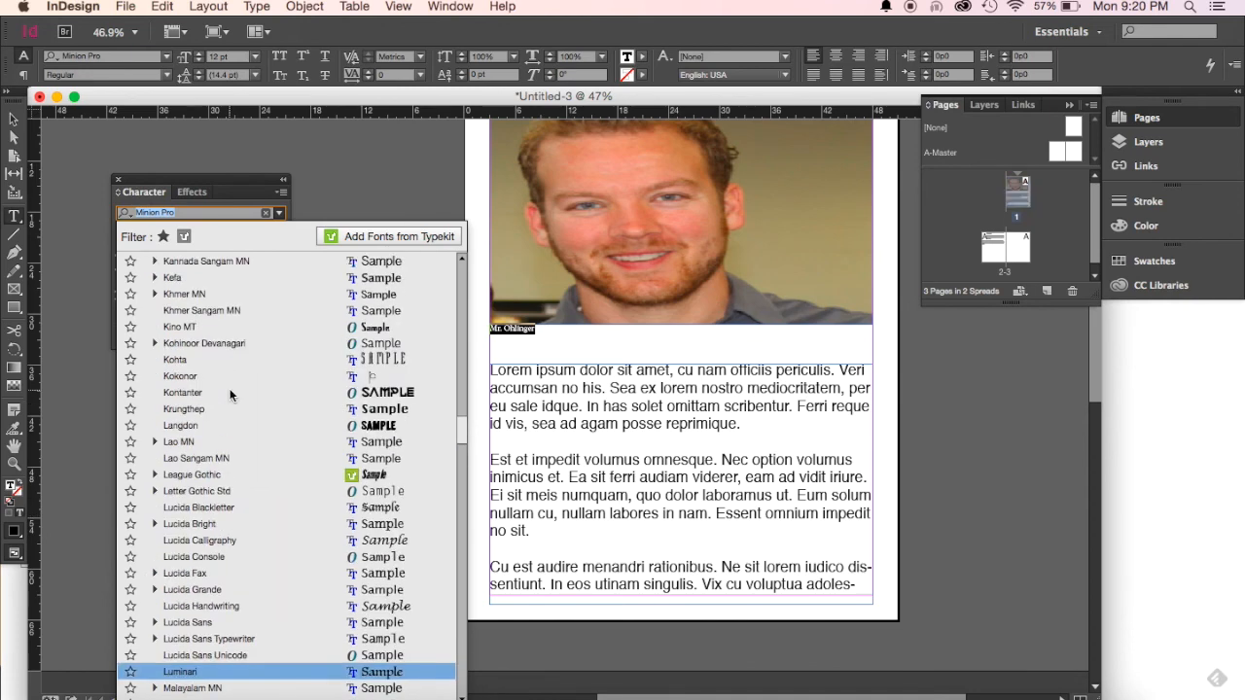
pyautogui.scroll(4, 232, 394)
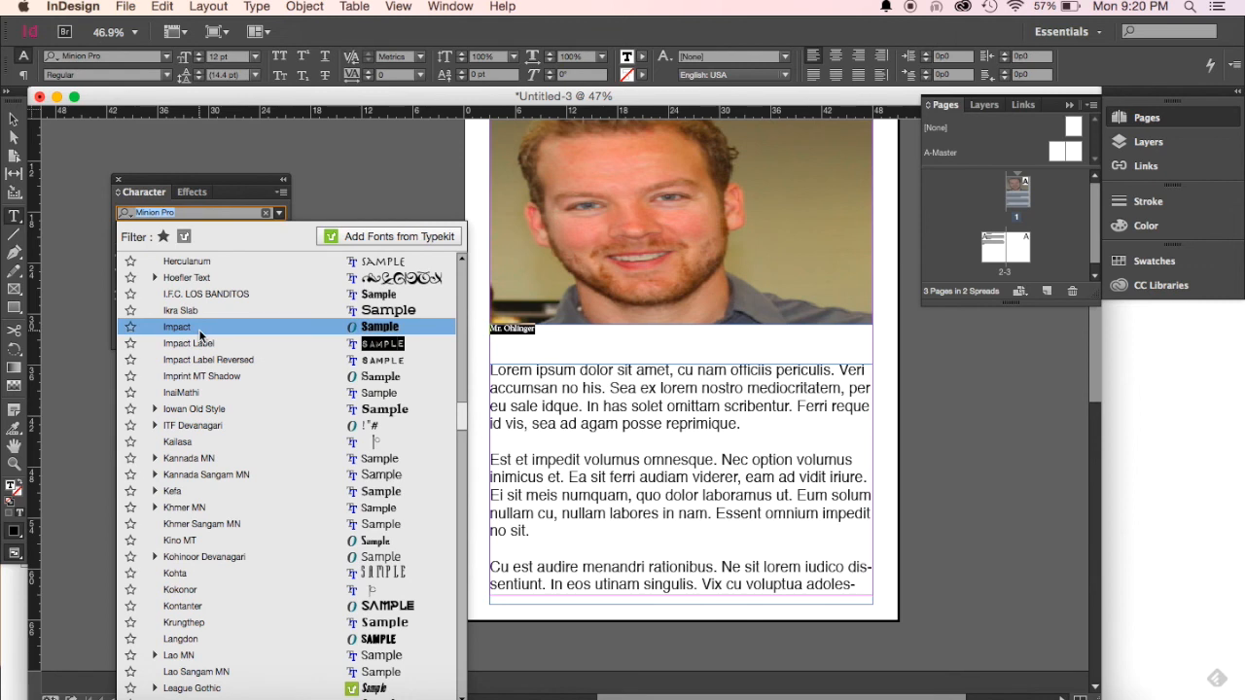
pyautogui.press('Escape')
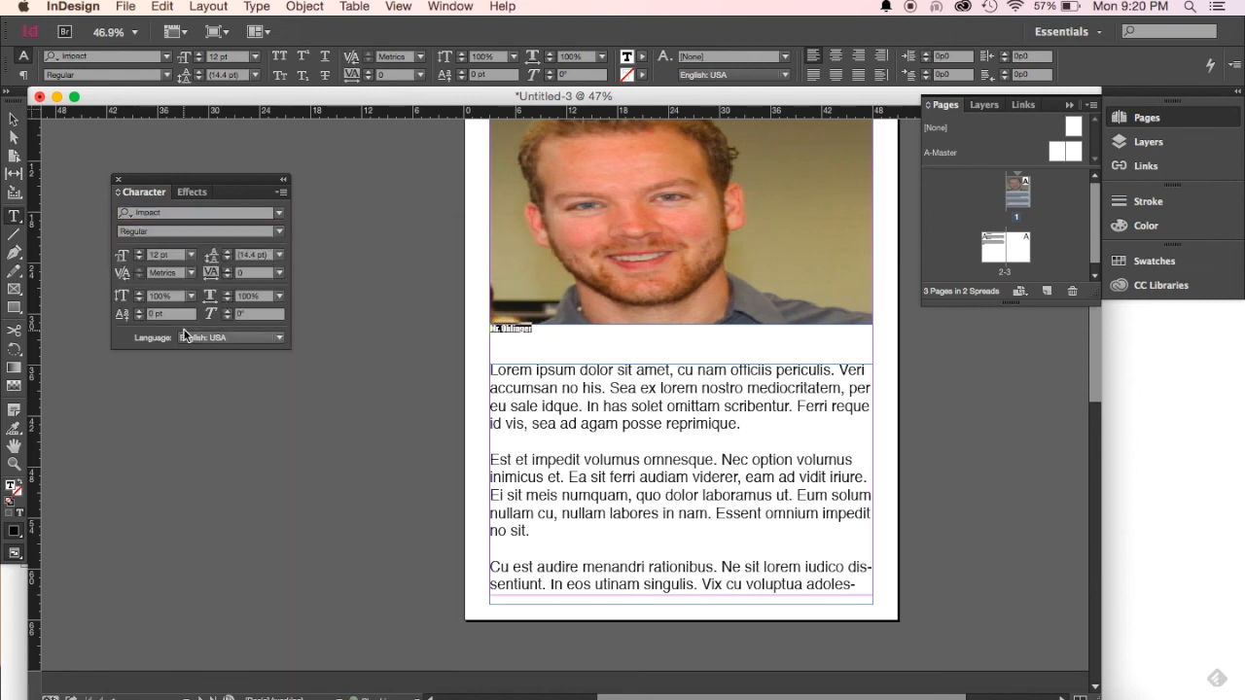
# Increase the selected name heading's font size to 42 pt.
pyautogui.click(137, 251)
pyautogui.click(137, 251)
pyautogui.click(137, 251)
pyautogui.click(138, 251)
pyautogui.click(137, 251)
pyautogui.click(137, 251)
pyautogui.click(137, 252)
pyautogui.click(138, 251)
pyautogui.click(137, 252)
pyautogui.click(137, 252)
pyautogui.click(137, 252)
pyautogui.click(137, 252)
pyautogui.click(137, 252)
pyautogui.click(138, 252)
pyautogui.click(137, 252)
pyautogui.click(137, 251)
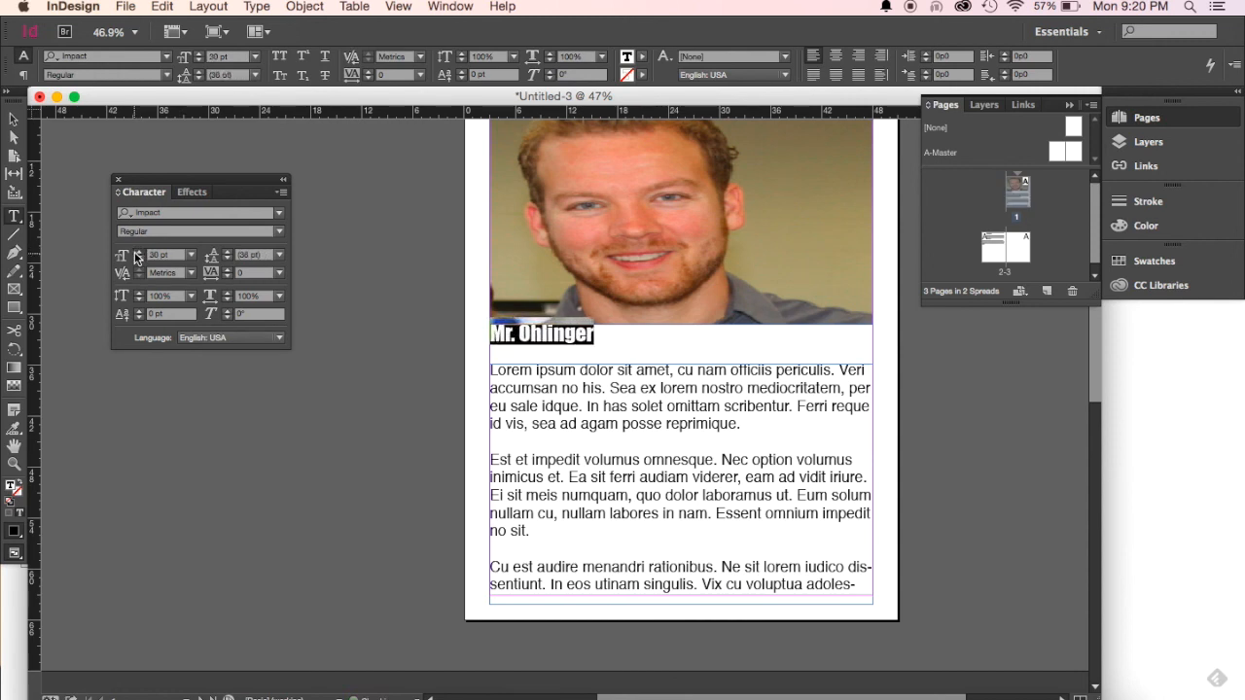
pyautogui.click(137, 252)
pyautogui.click(137, 252)
pyautogui.click(137, 252)
pyautogui.click(137, 252)
pyautogui.click(137, 251)
pyautogui.click(137, 252)
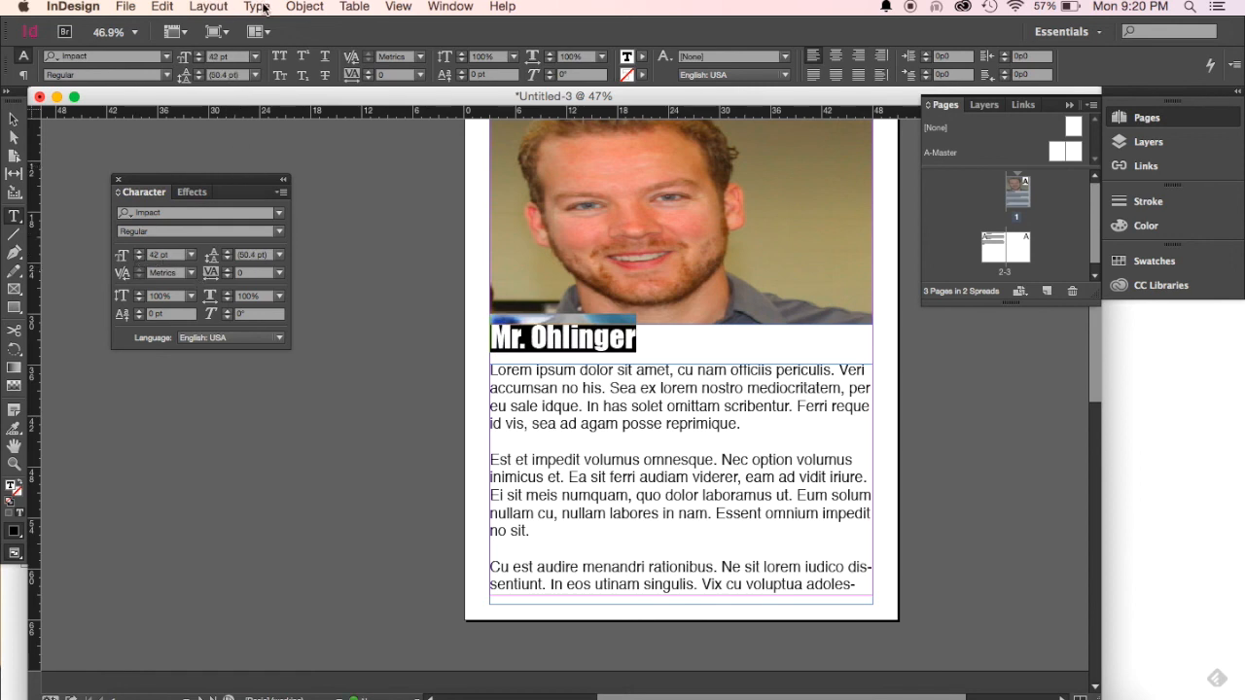
# Show the paragraph formatting options below the character options and centre the name heading in its frame.
pyautogui.click(258, 7)
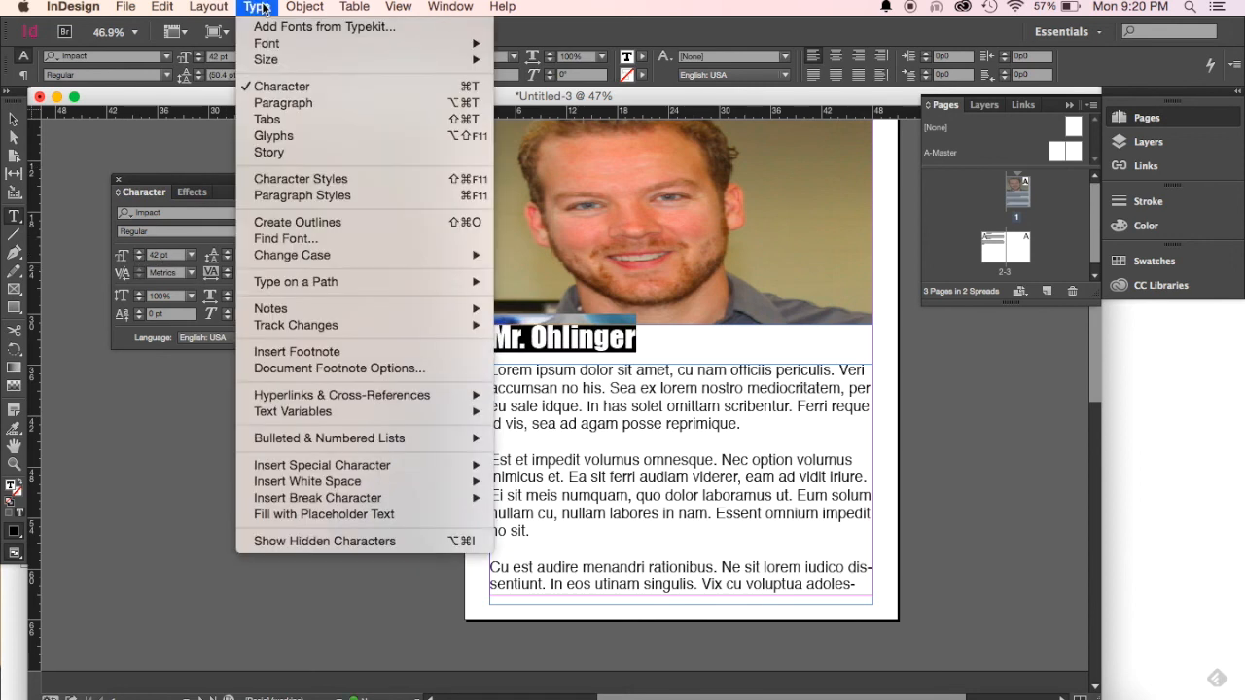
pyautogui.click(281, 102)
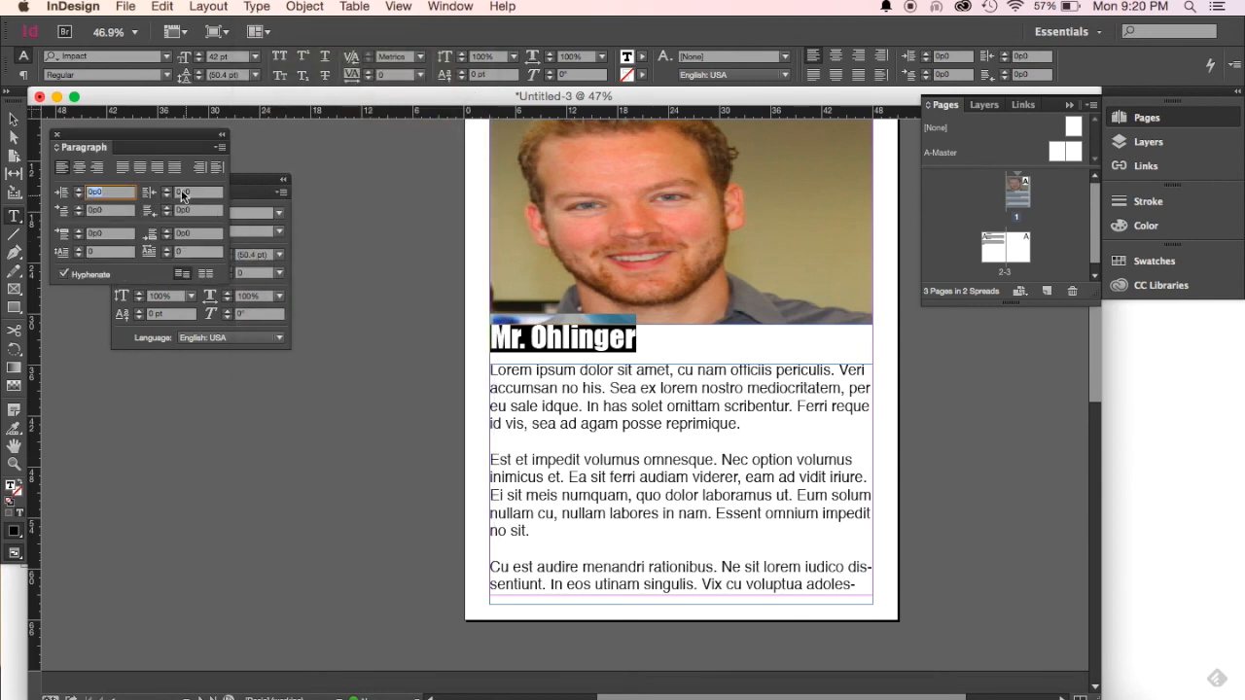
pyautogui.moveTo(167, 144); pyautogui.dragTo(234, 389)
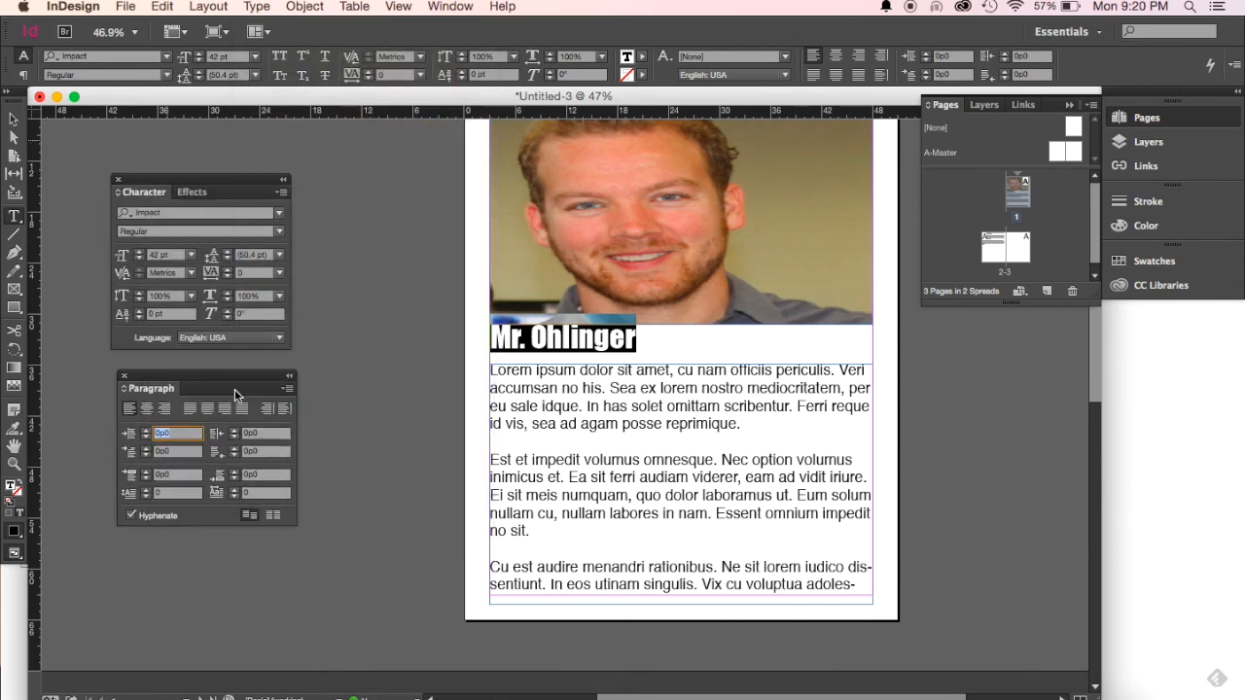
pyautogui.click(147, 412)
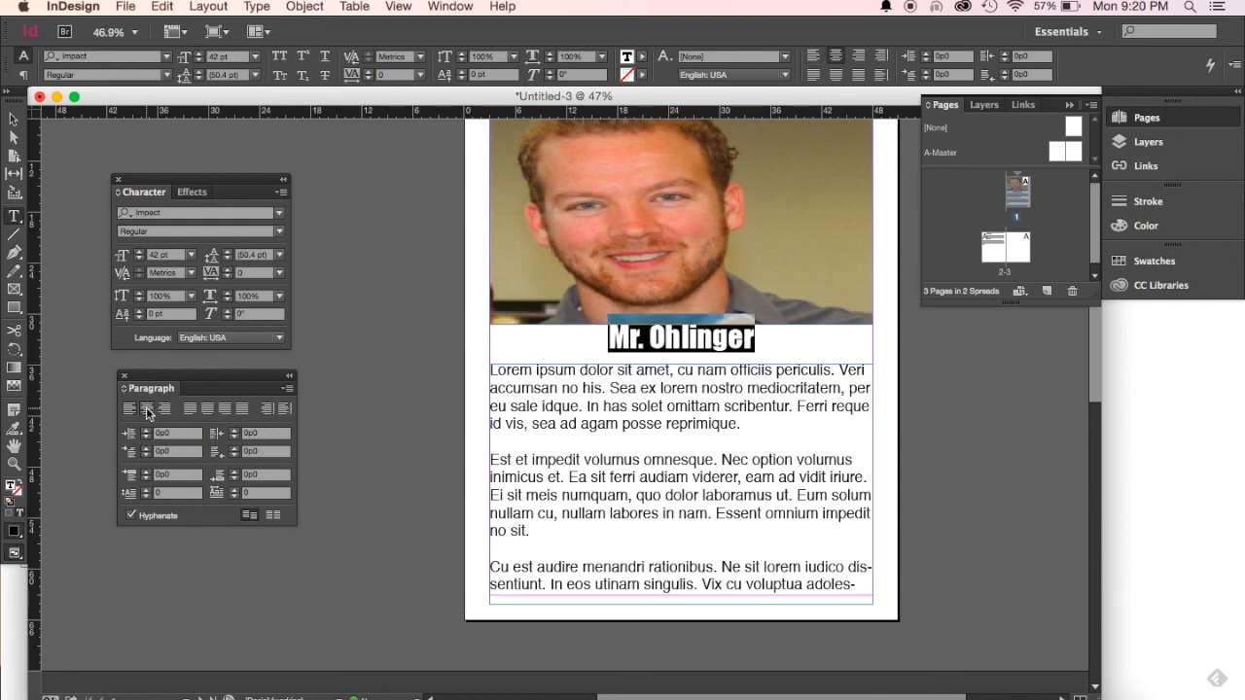
# Try right alignment and justification with the last line aligned left on the name heading, and return it to centred.
pyautogui.click(165, 409)
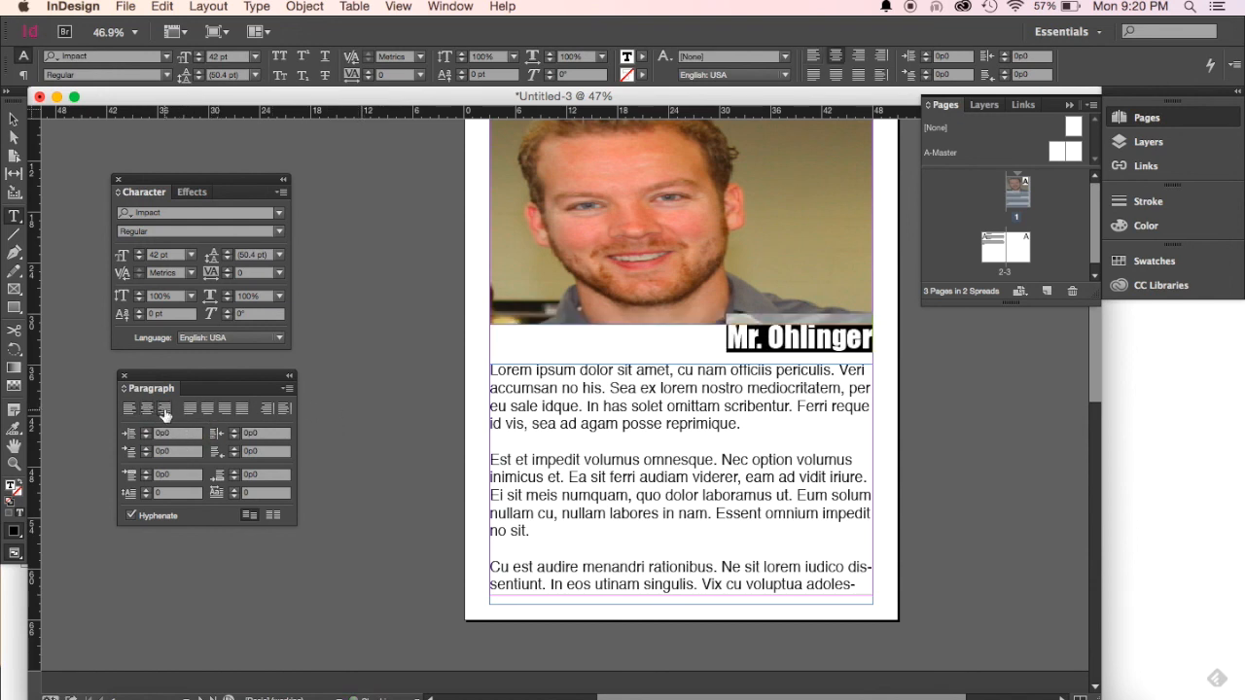
pyautogui.click(191, 409)
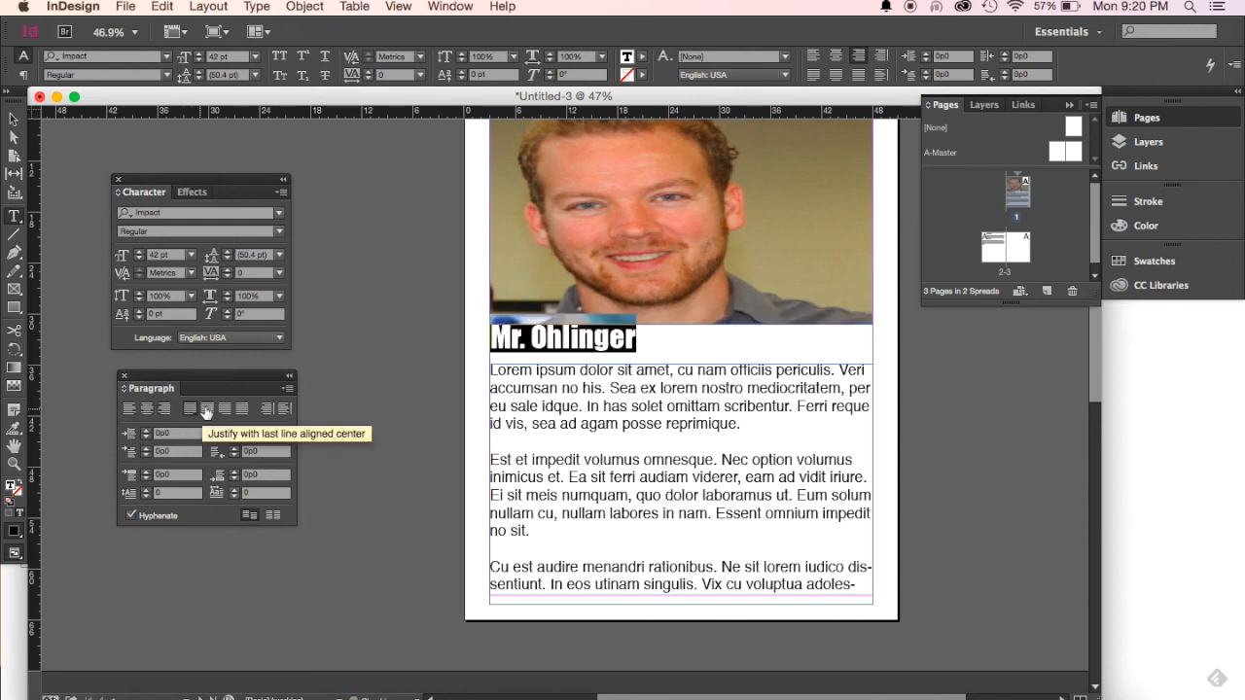
pyautogui.click(149, 409)
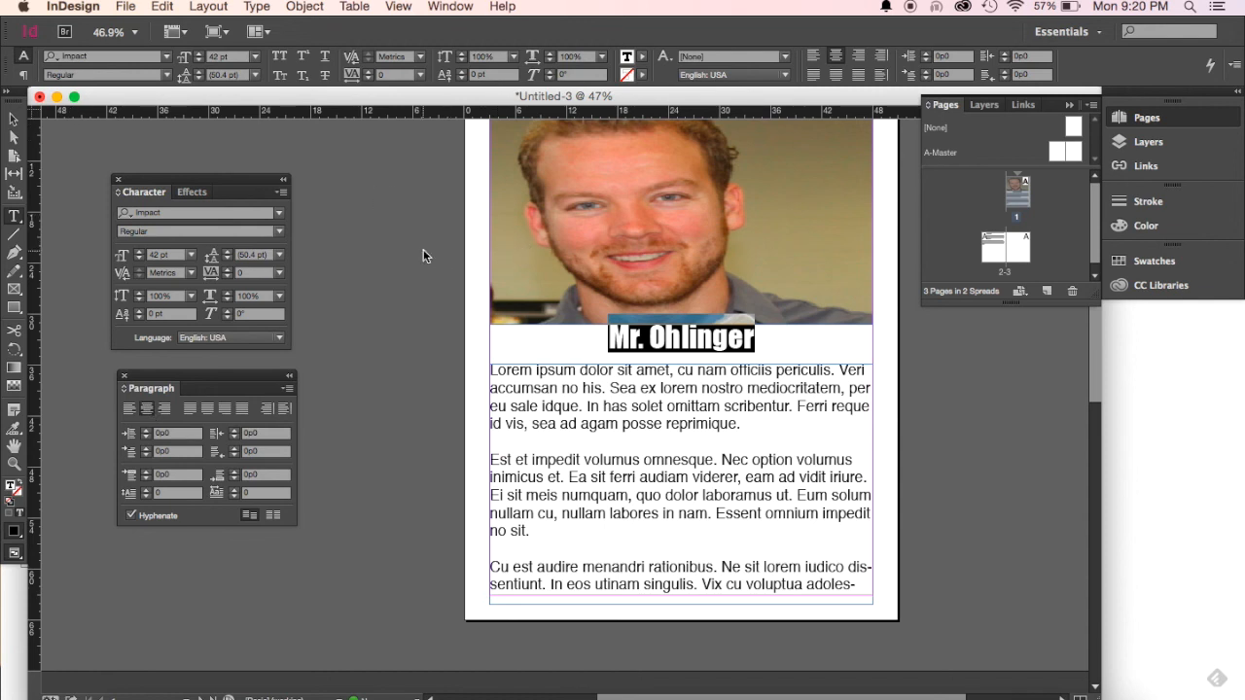
# Deselect the heading text and frame, and examine the page 1 layout of photo, name heading and body text.
pyautogui.click(14, 119)
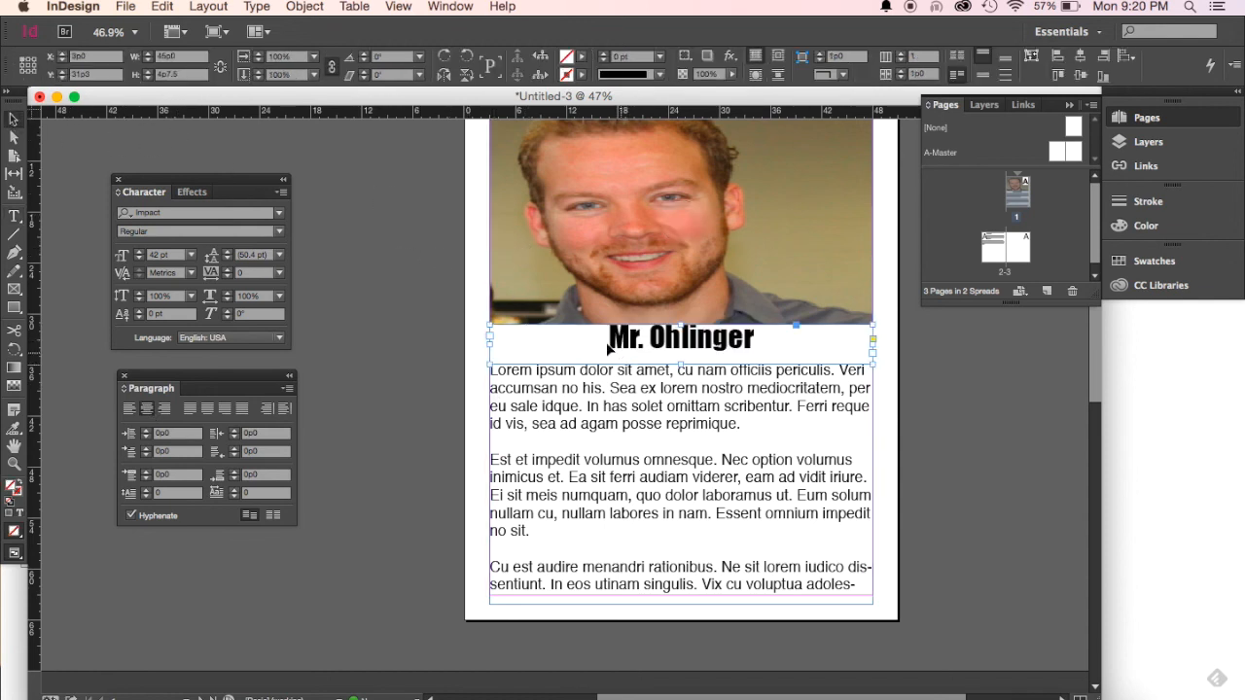
pyautogui.click(477, 389)
pyautogui.scroll(2, 476, 389)
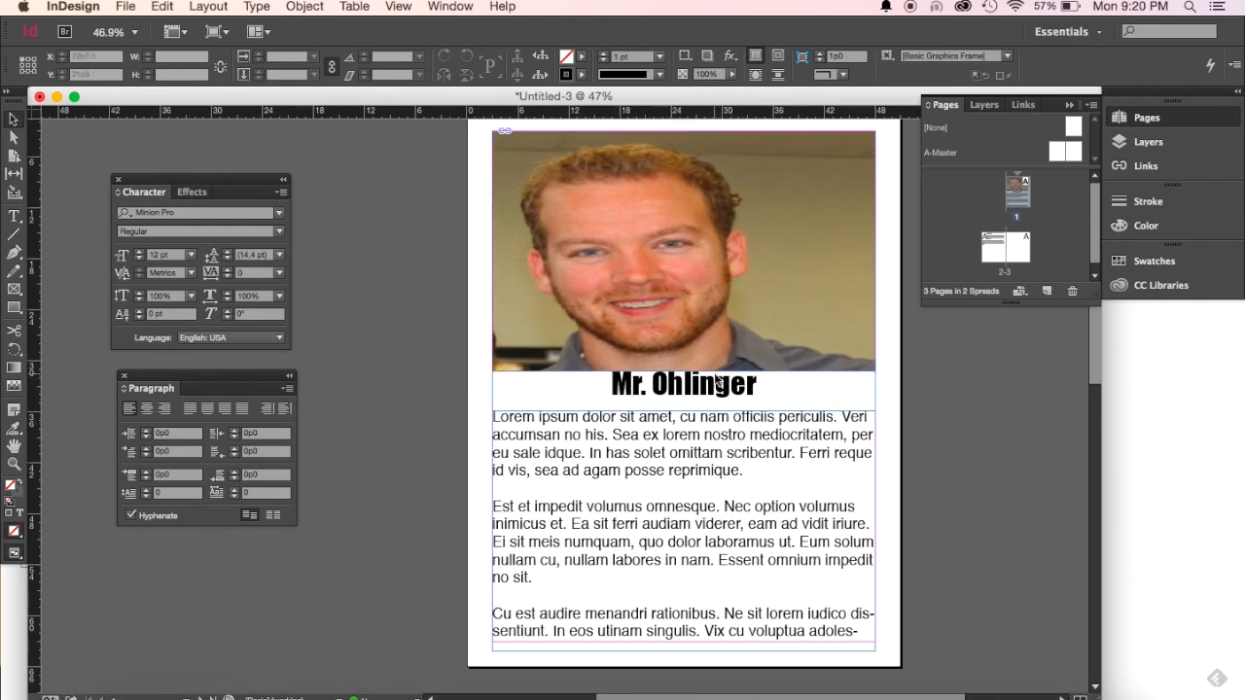
pyautogui.scroll(-2, 730, 536)
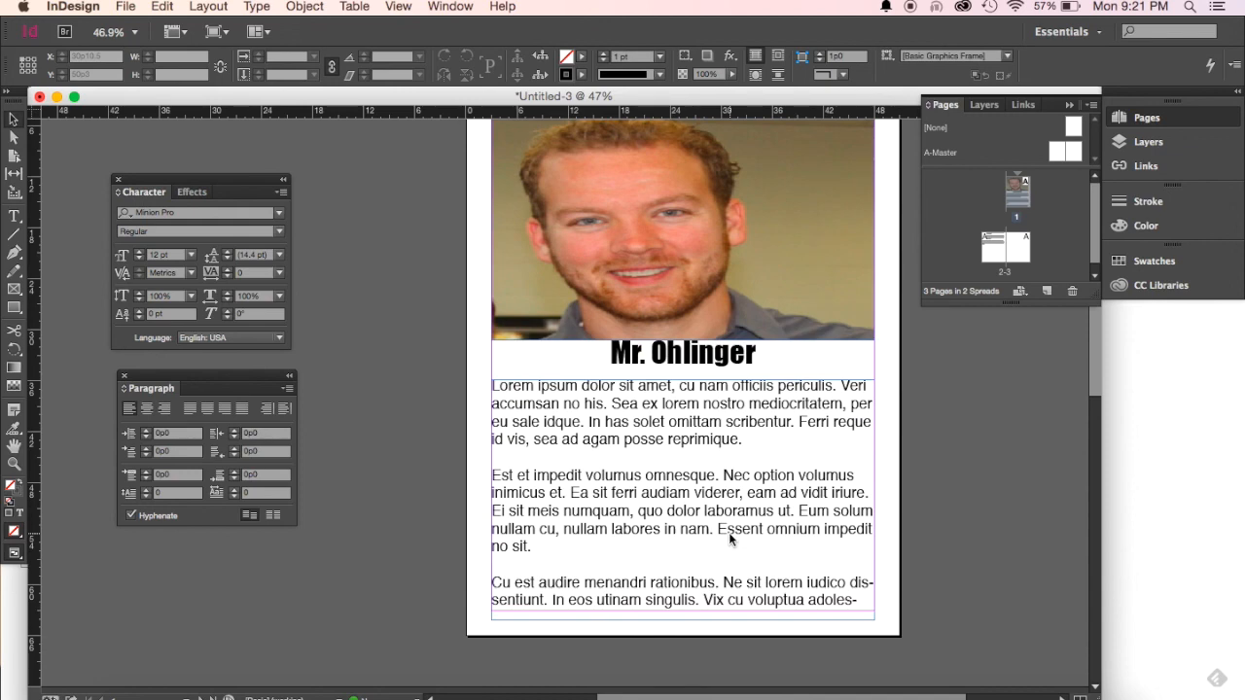
pyautogui.scroll(-6, 728, 532)
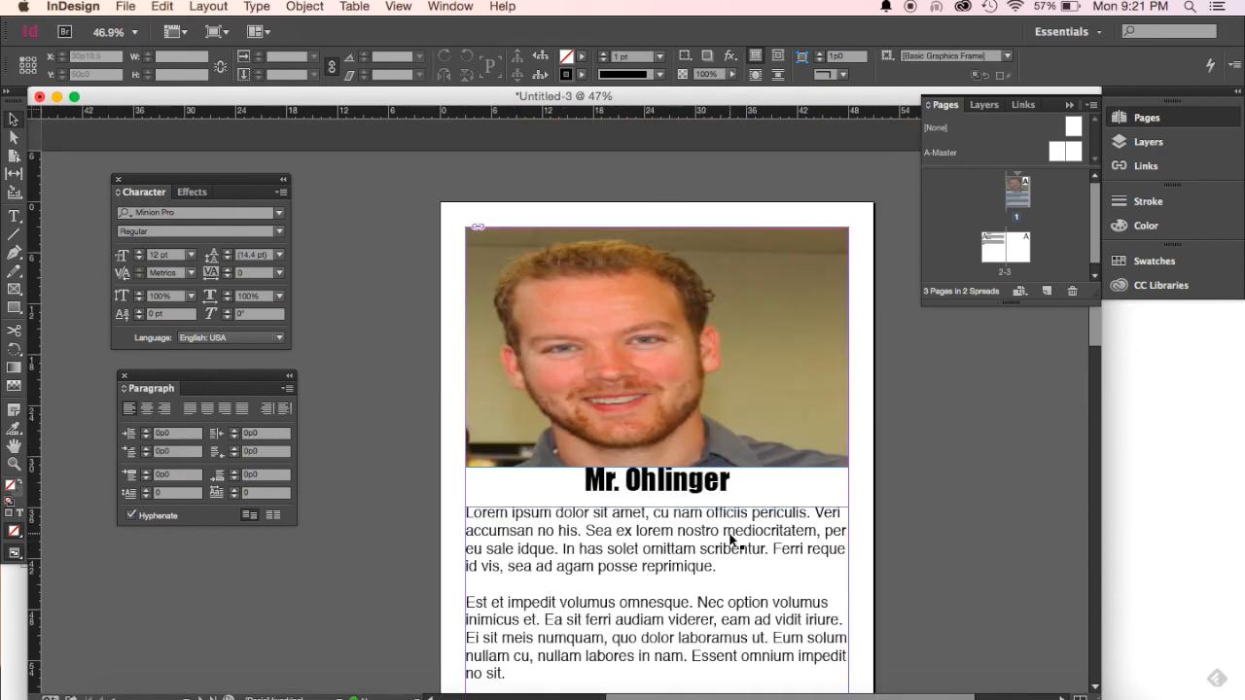
pyautogui.scroll(12, 728, 532)
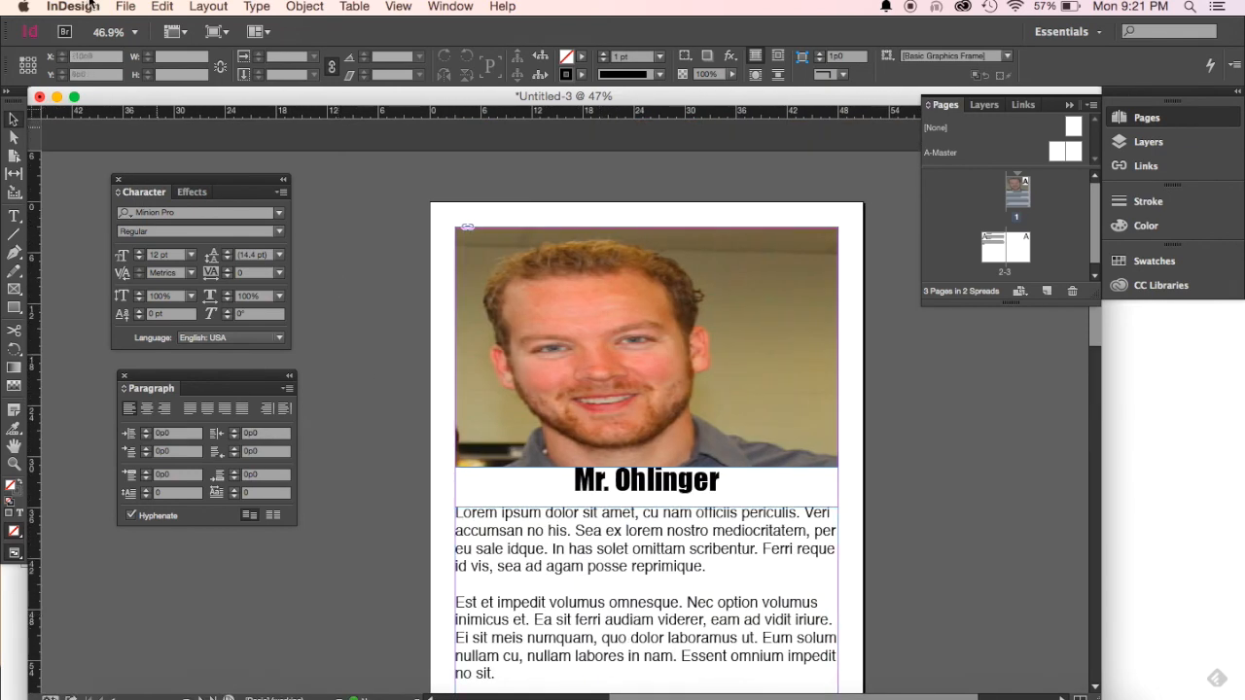
# View the document's export settings for Adobe PDF (Print) and cancel without exporting.
pyautogui.click(125, 6)
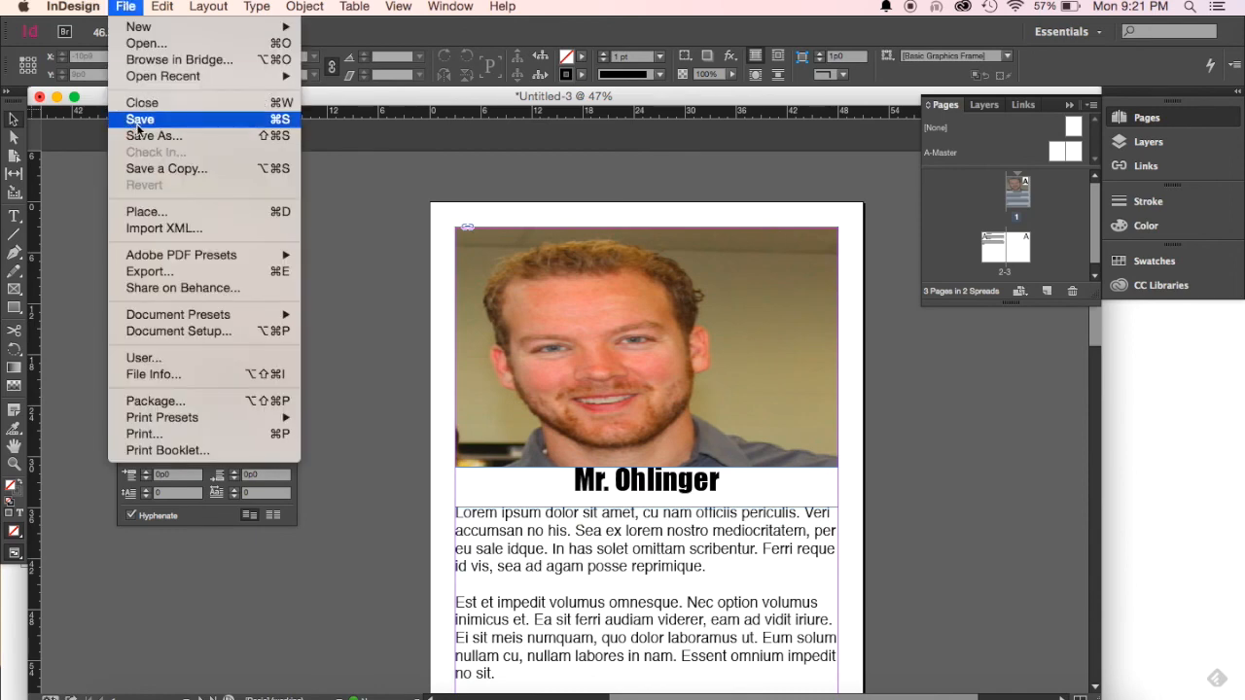
pyautogui.click(134, 275)
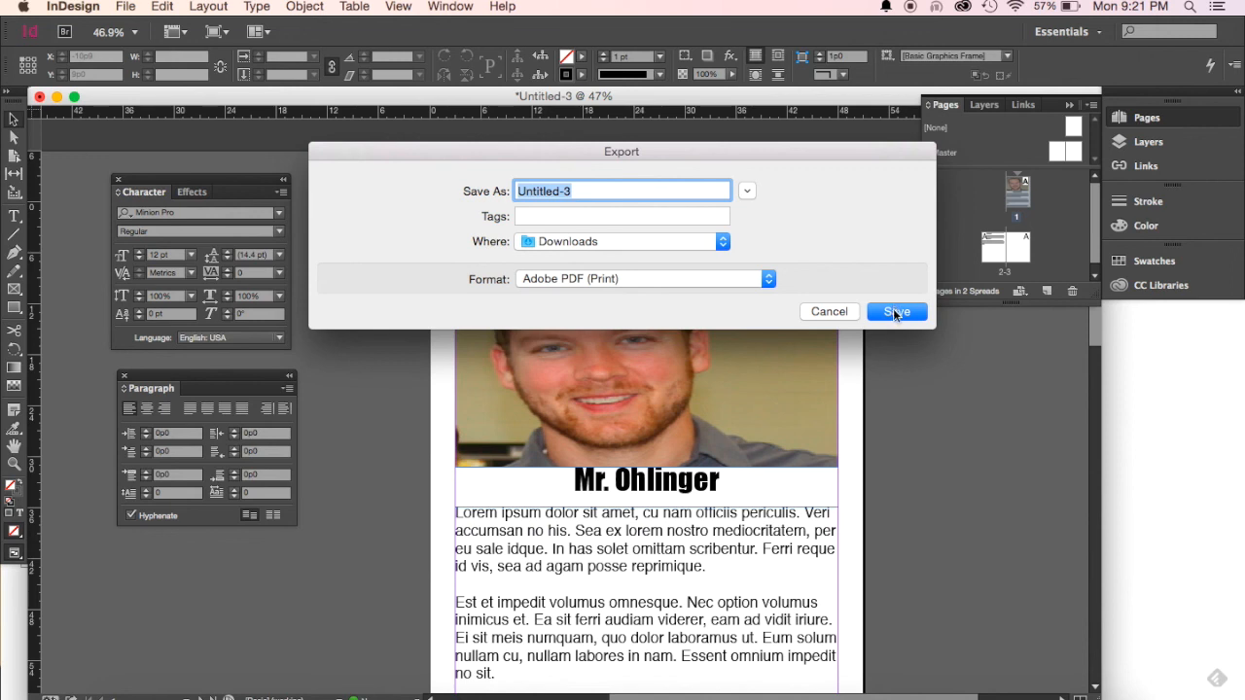
pyautogui.click(827, 312)
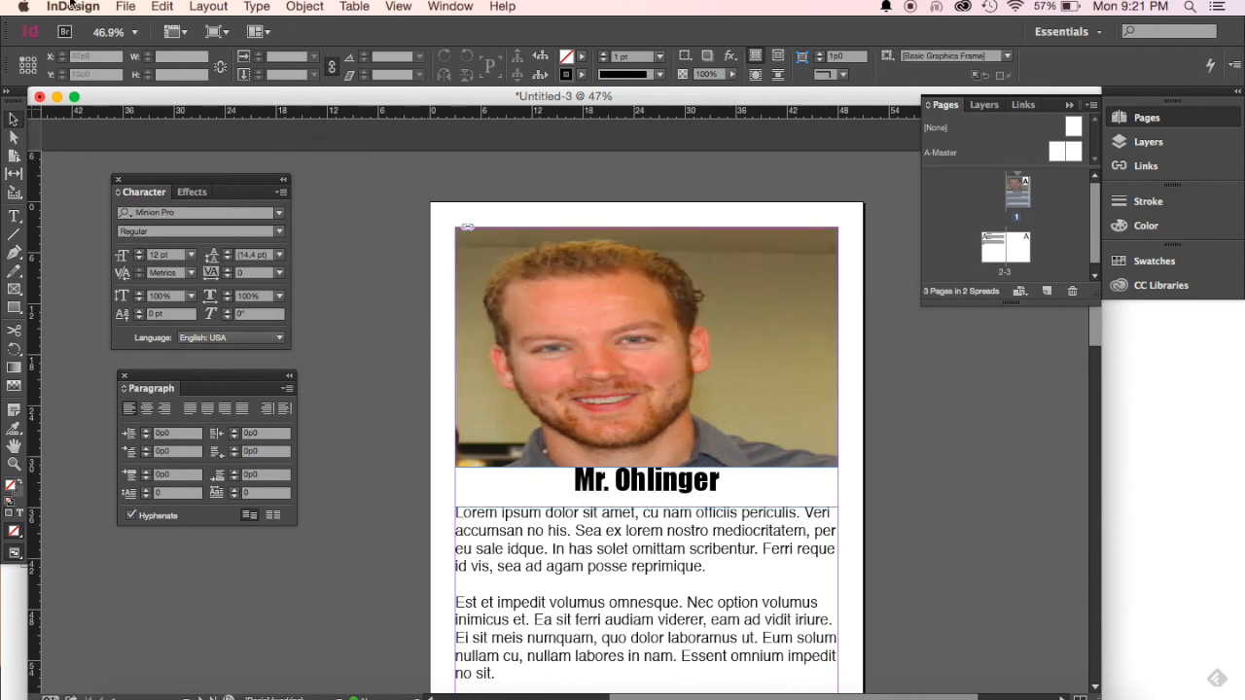